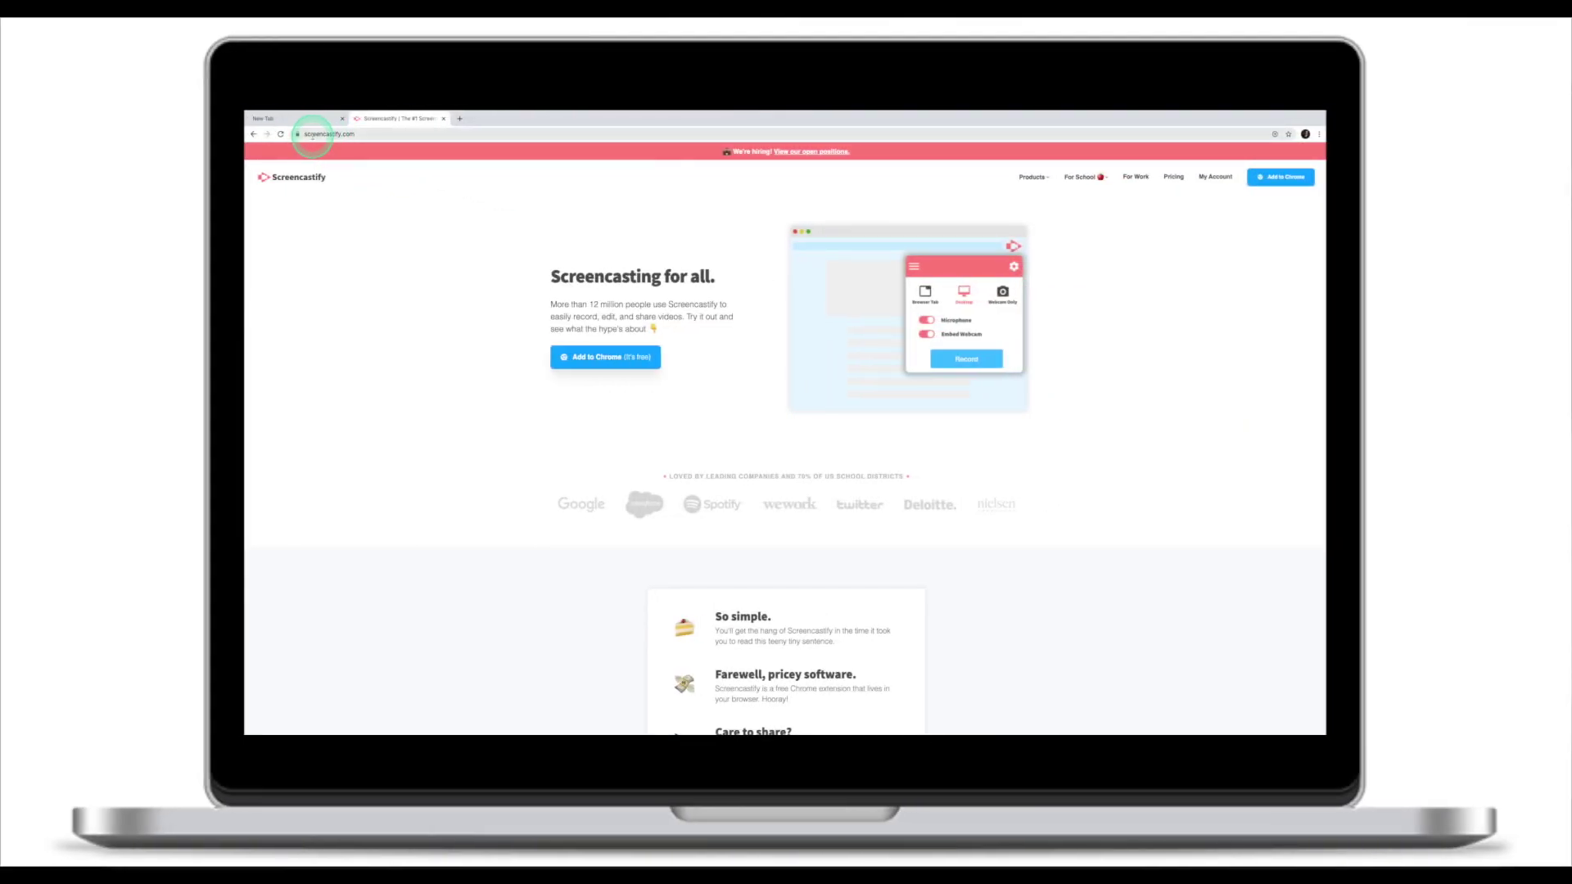
# Install the Screencastify - Screen Video Recorder extension from its Chrome Web Store page
pyautogui.click(312, 134)
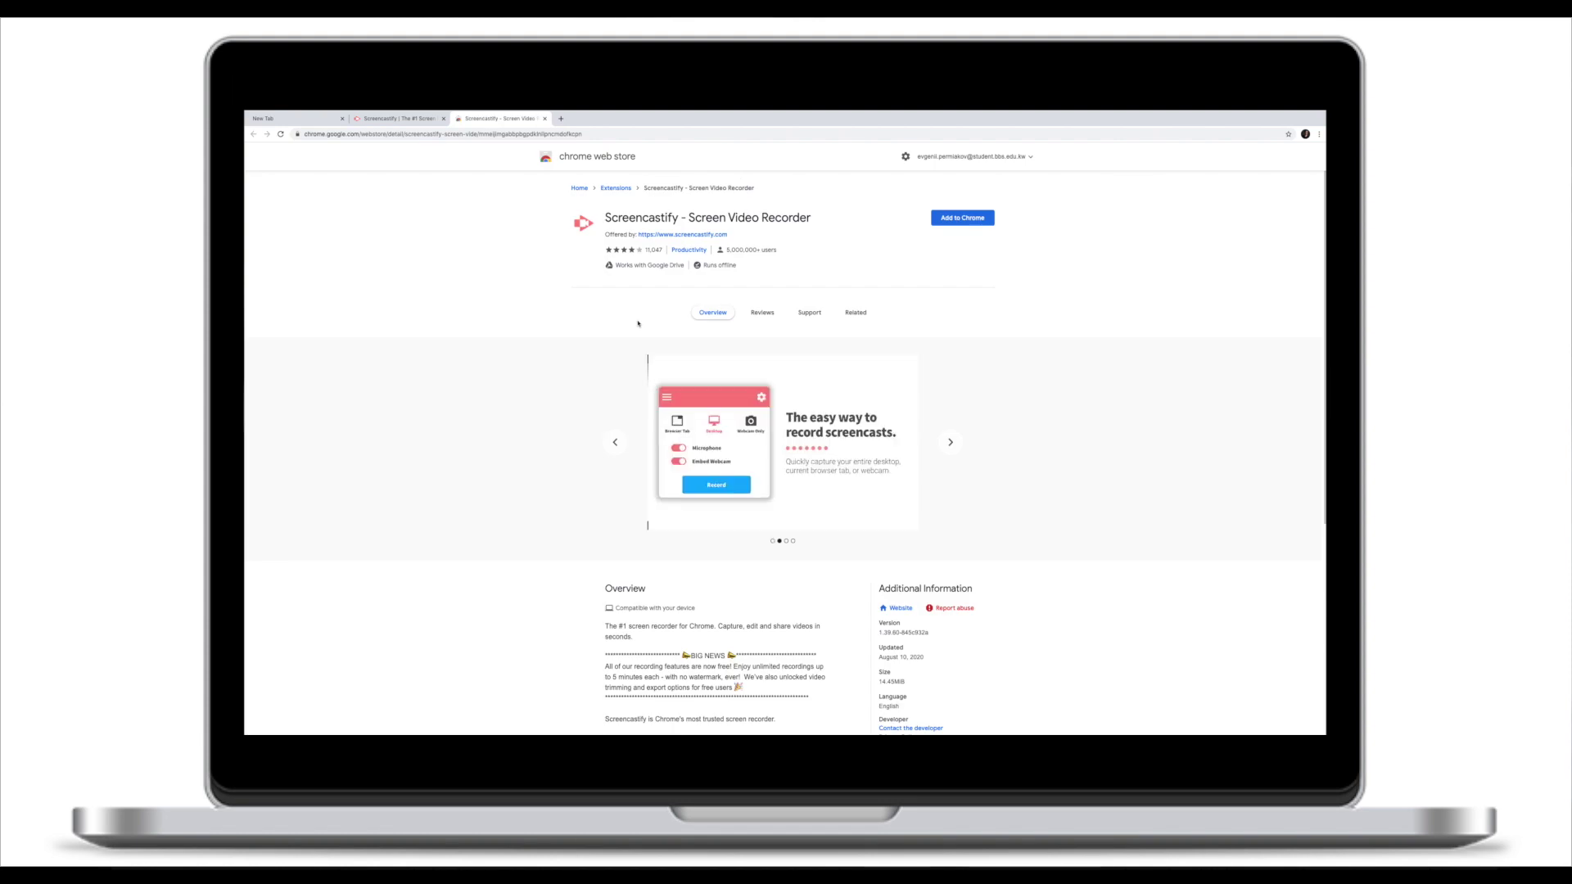
pyautogui.click(956, 223)
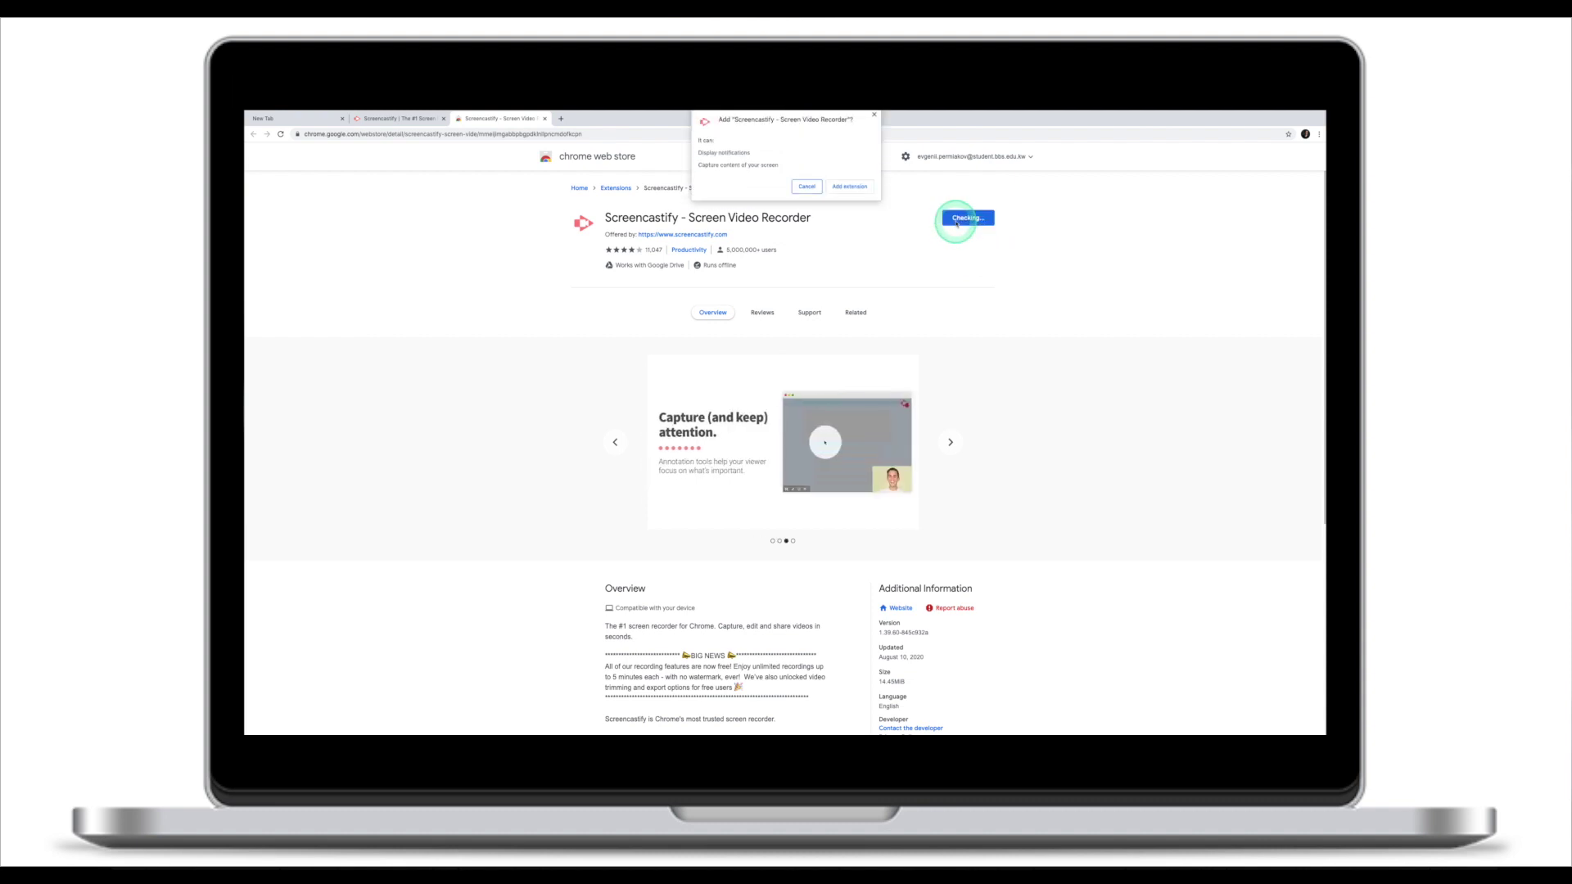
pyautogui.click(849, 187)
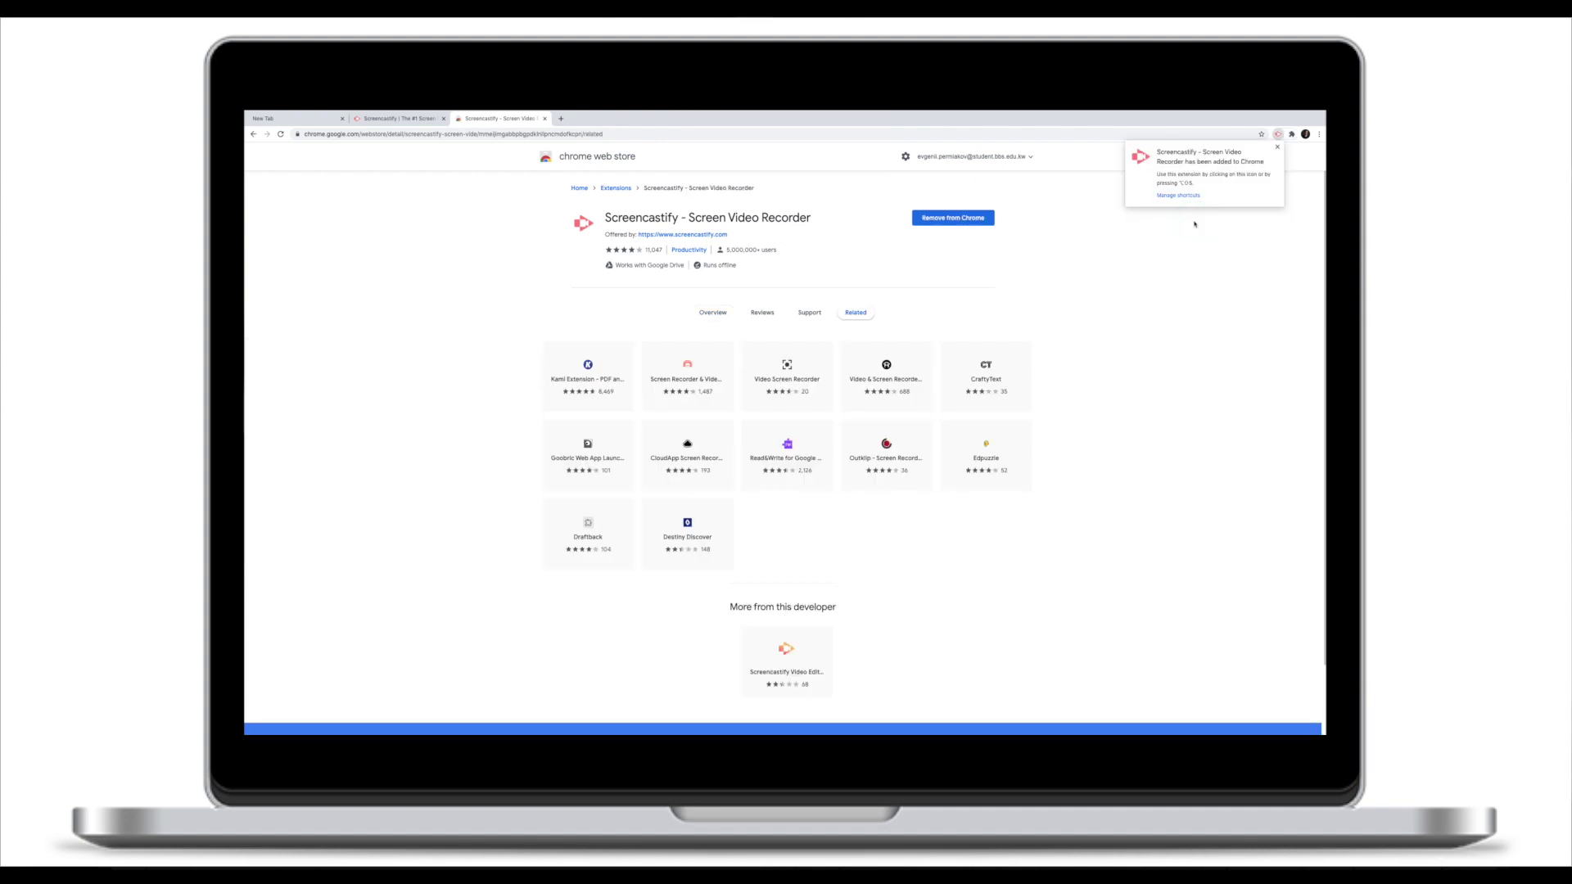
# Pin Screencastify to the Chrome toolbar from the Extensions menu
pyautogui.click(1278, 136)
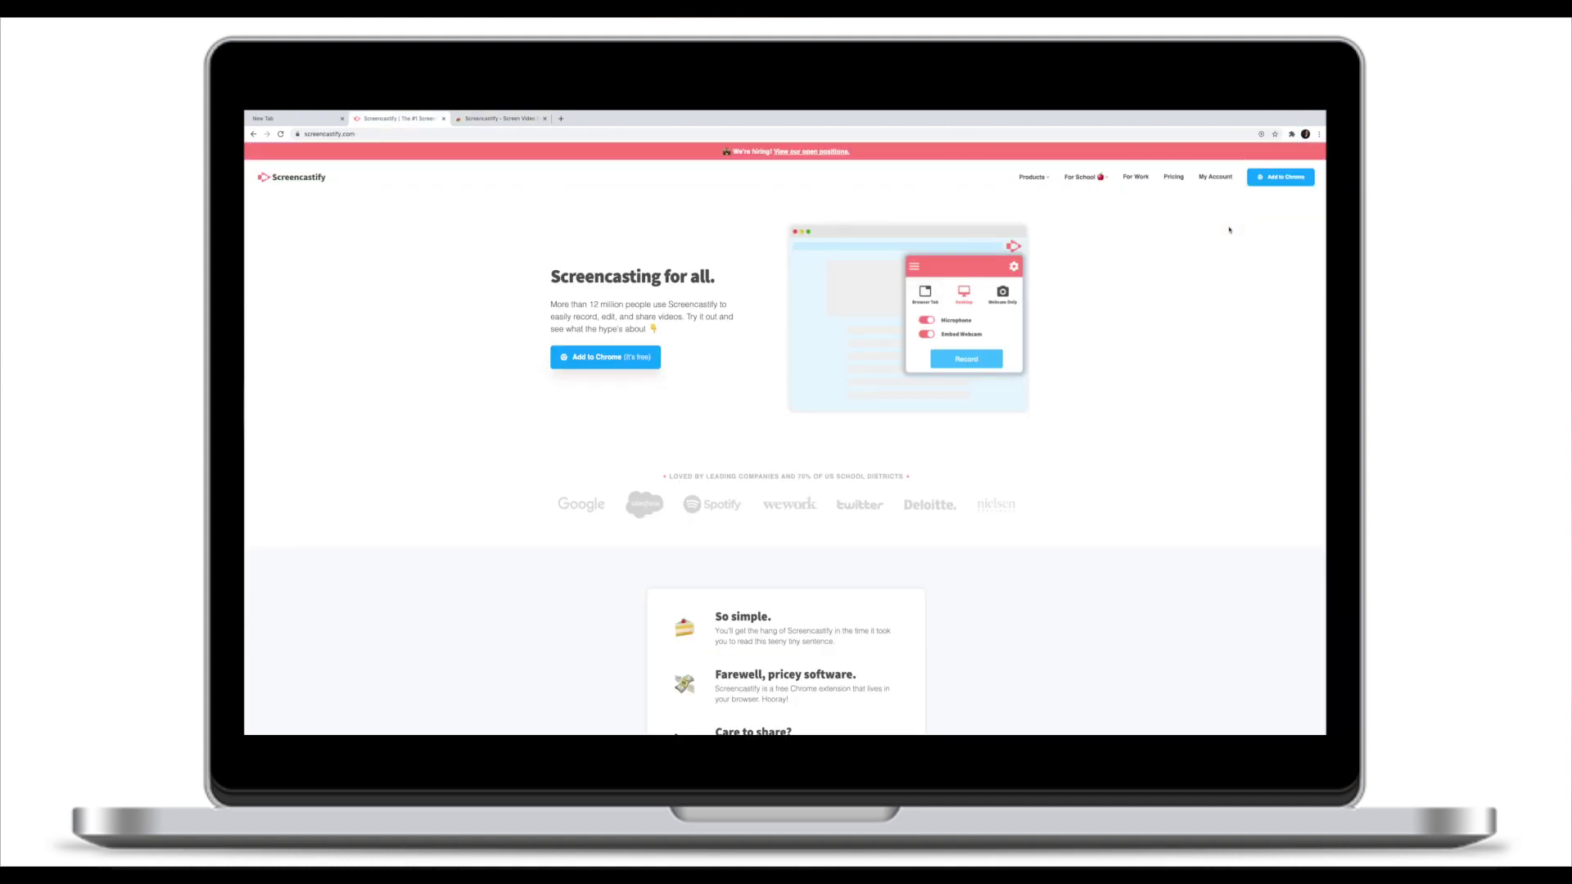
pyautogui.click(1292, 135)
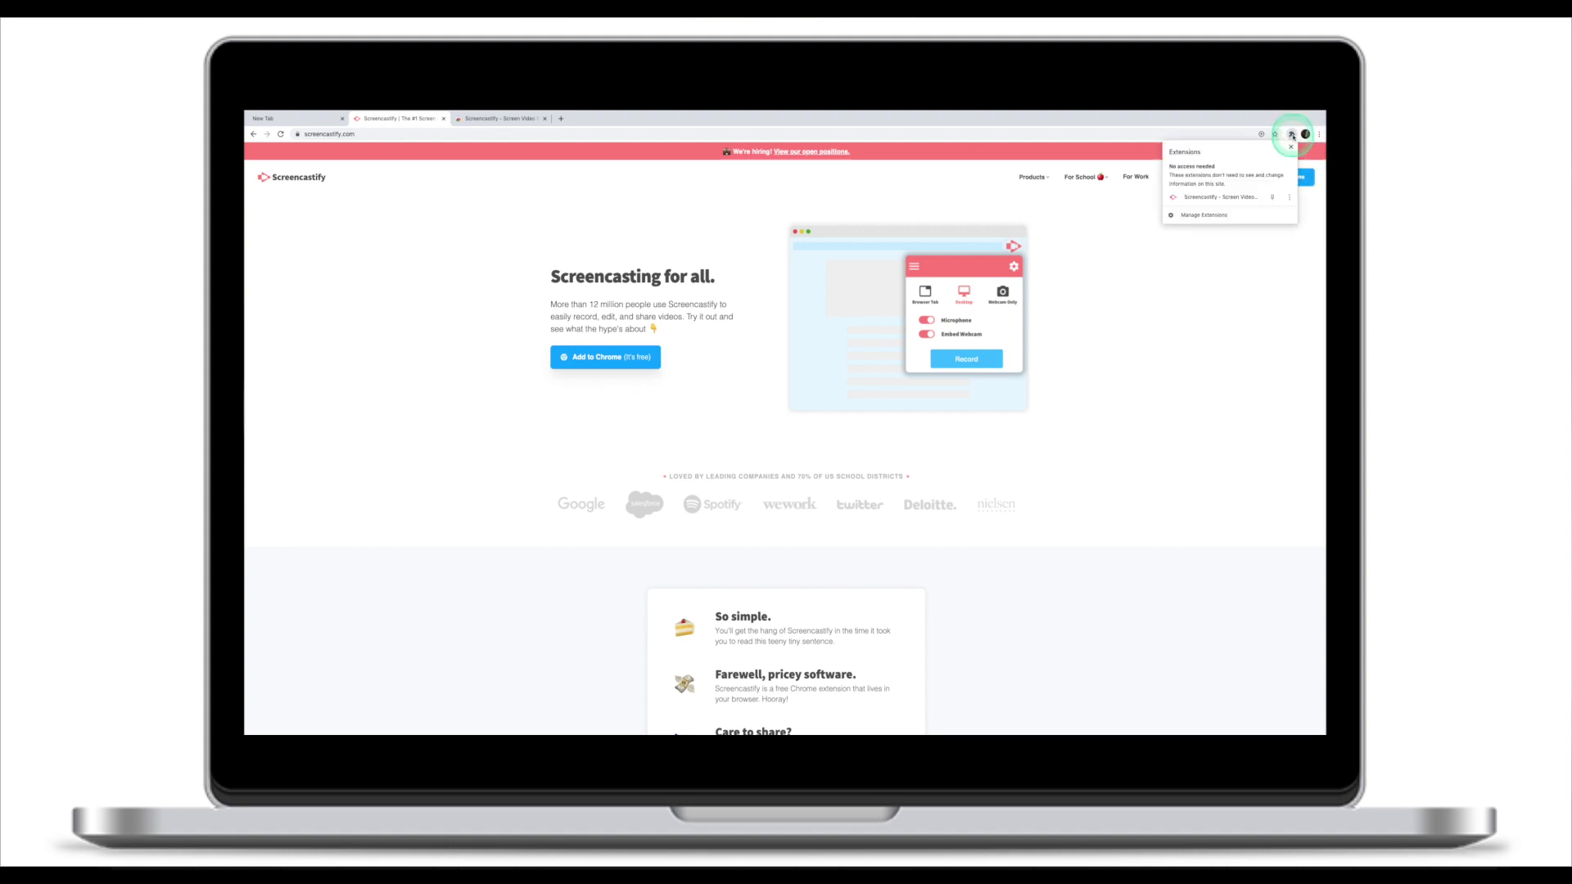
pyautogui.click(1273, 199)
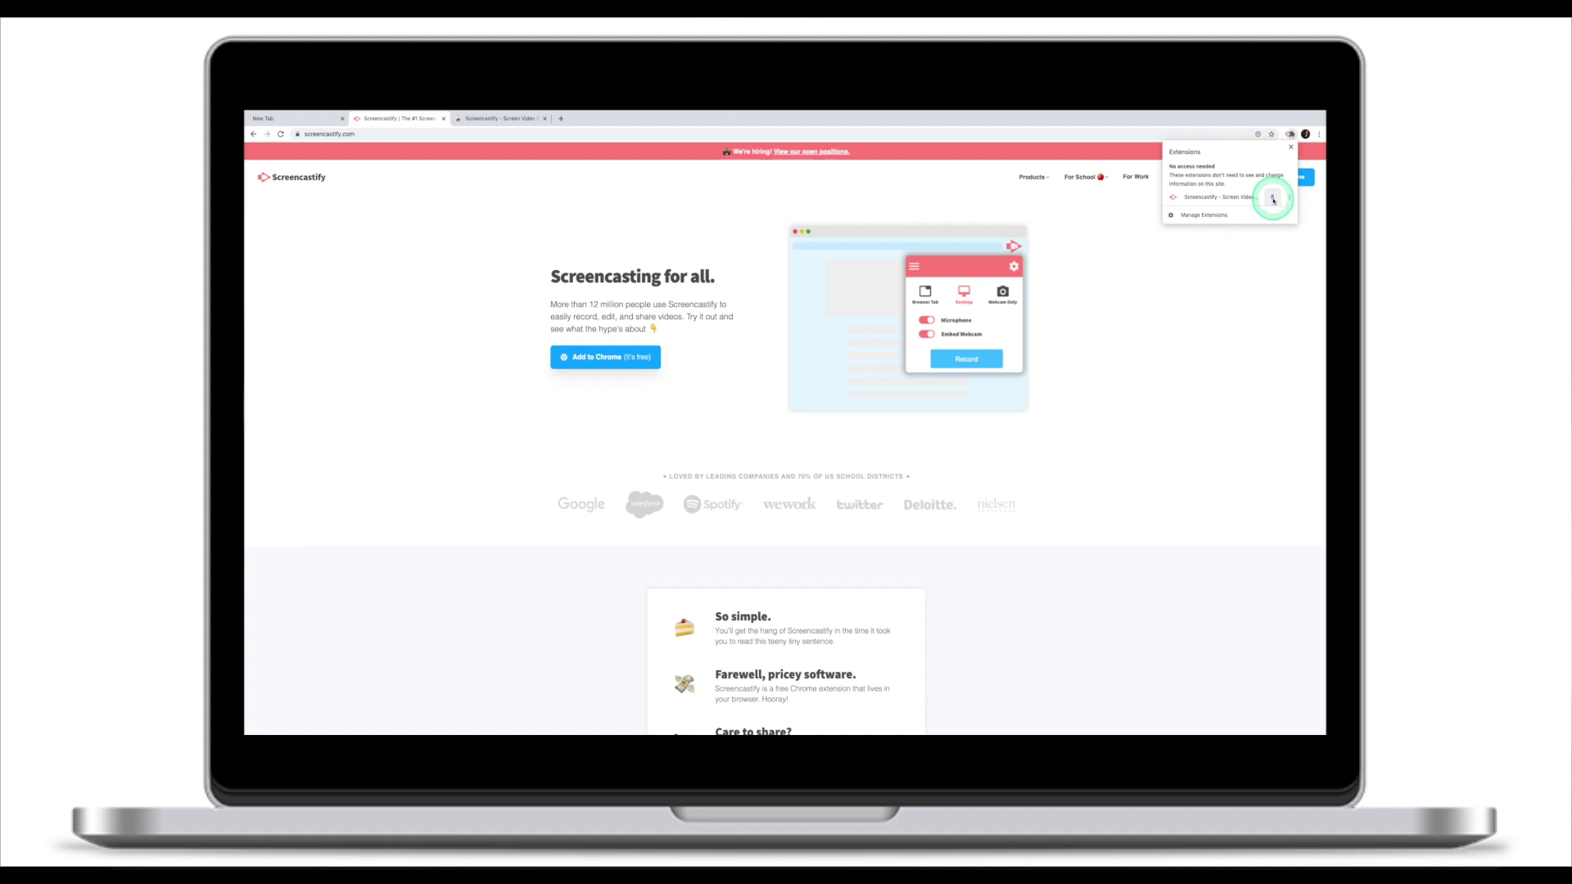
pyautogui.click(1267, 263)
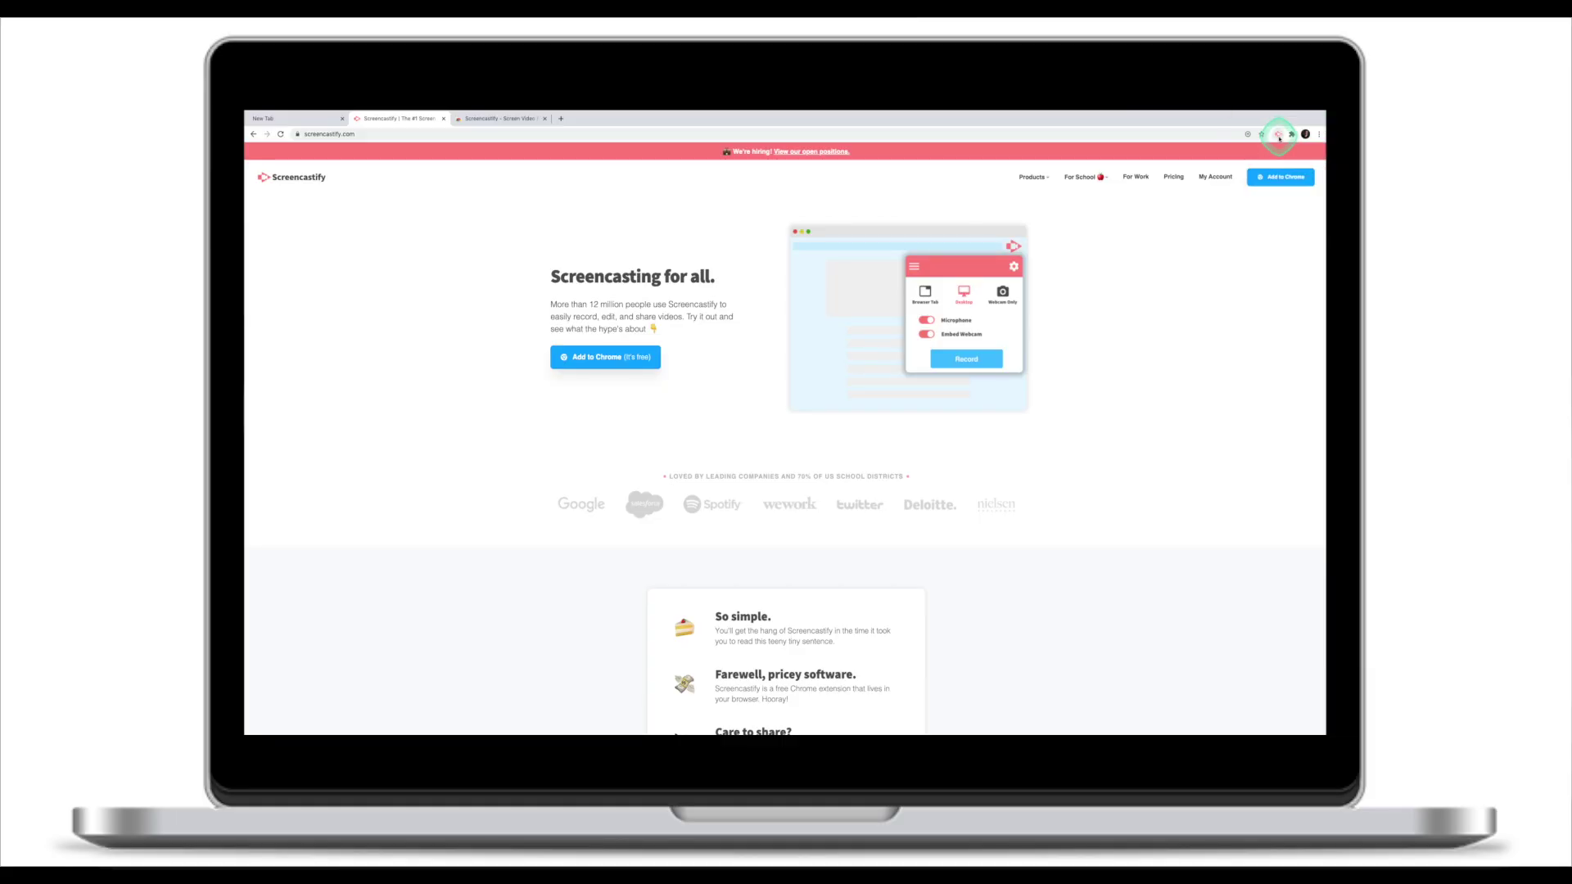
# Sign in to Screencastify with Google and allow camera, microphone and annotation-tool access
pyautogui.click(1279, 136)
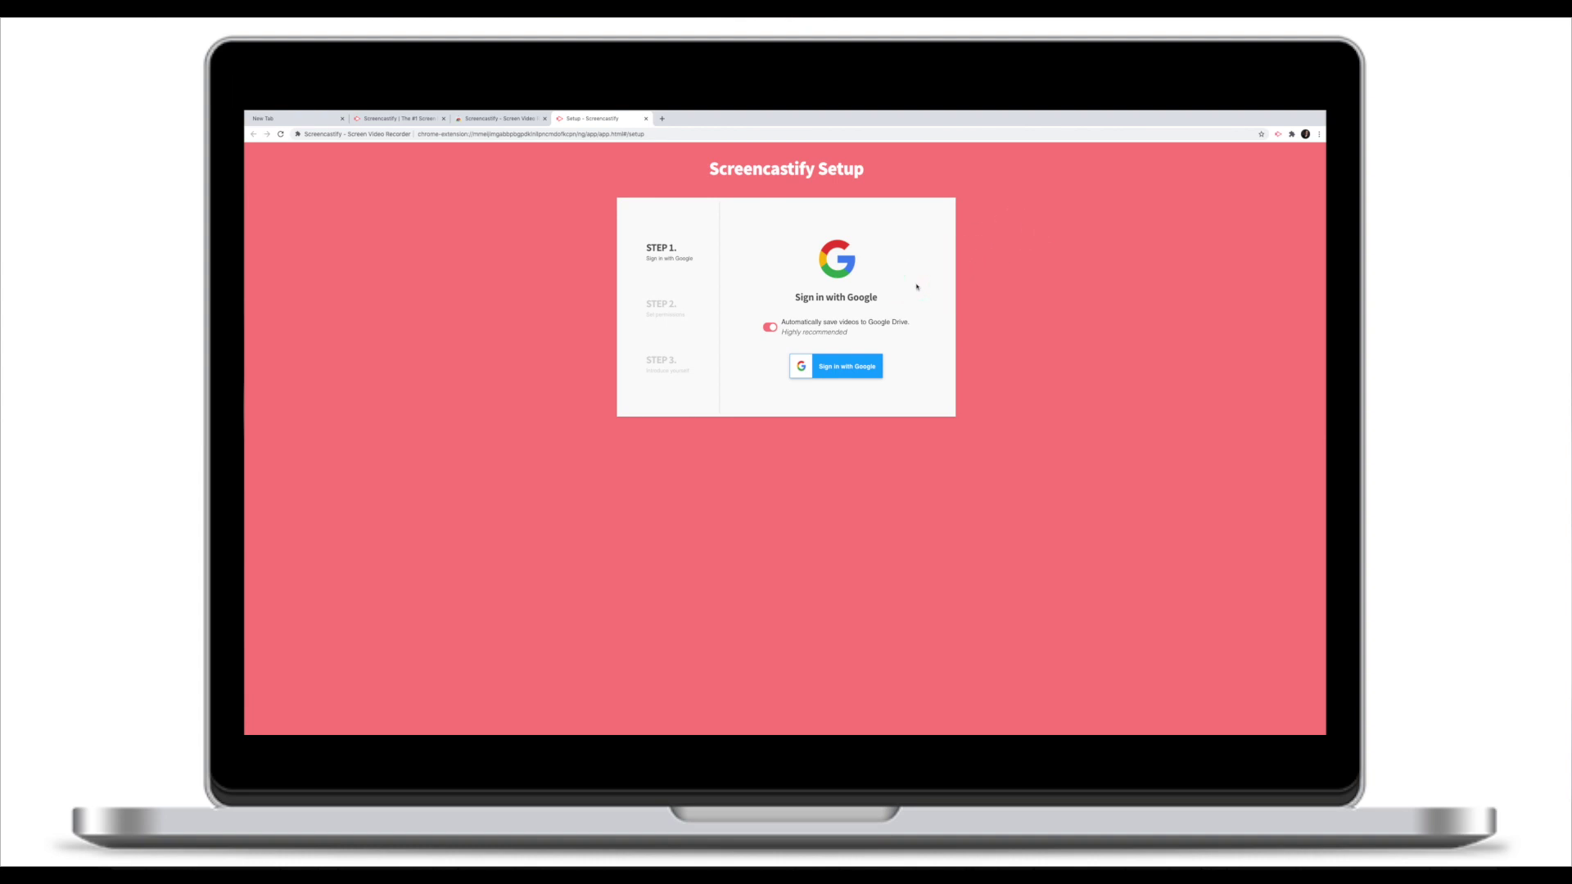
pyautogui.click(846, 370)
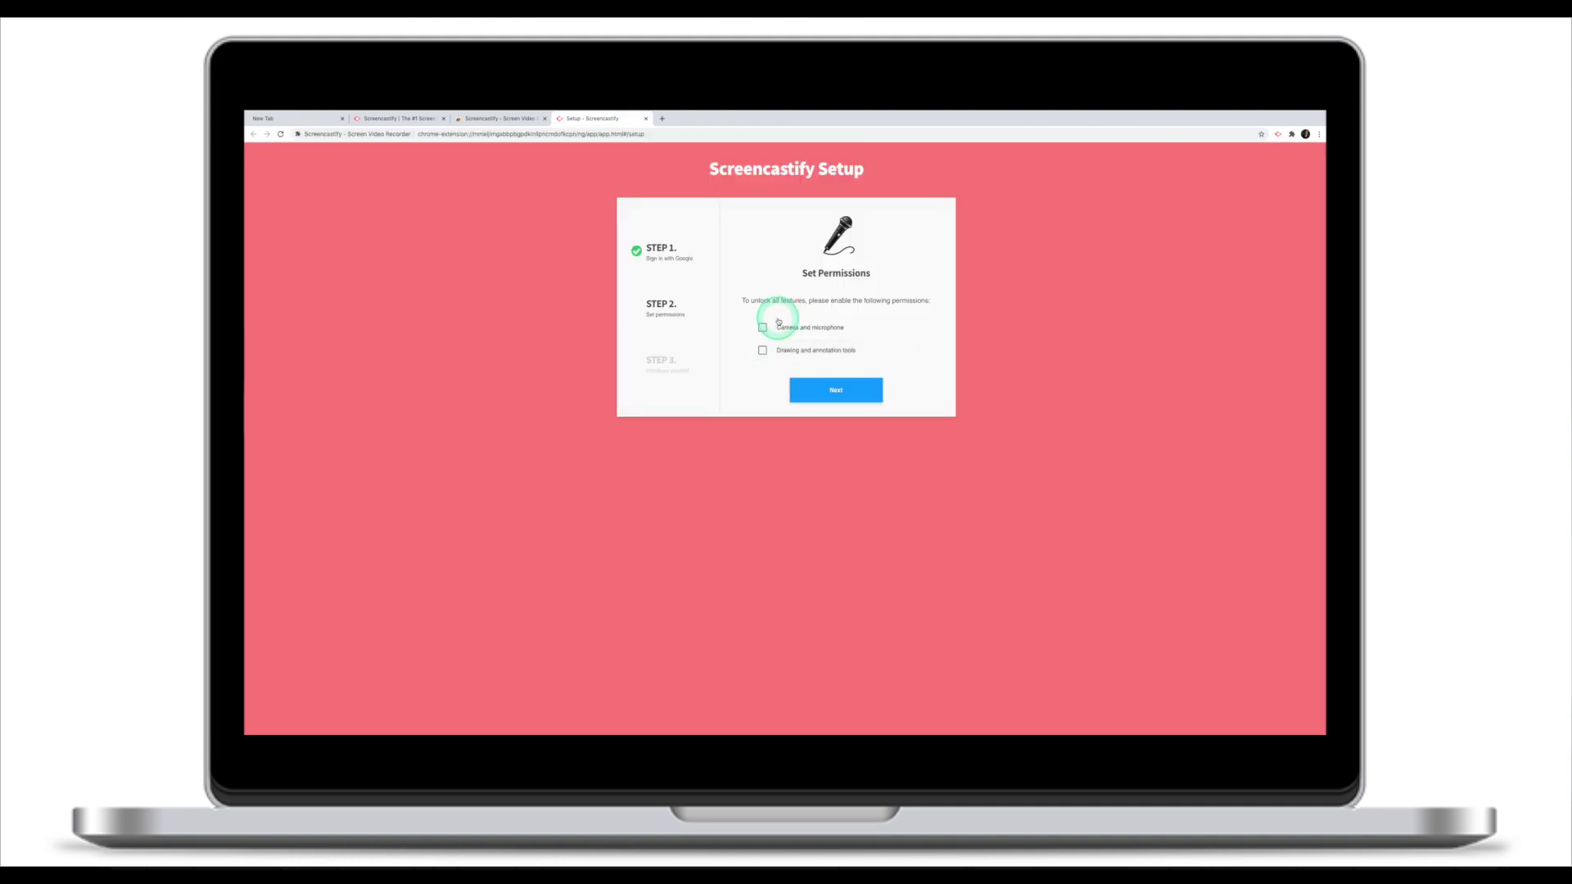
pyautogui.click(763, 328)
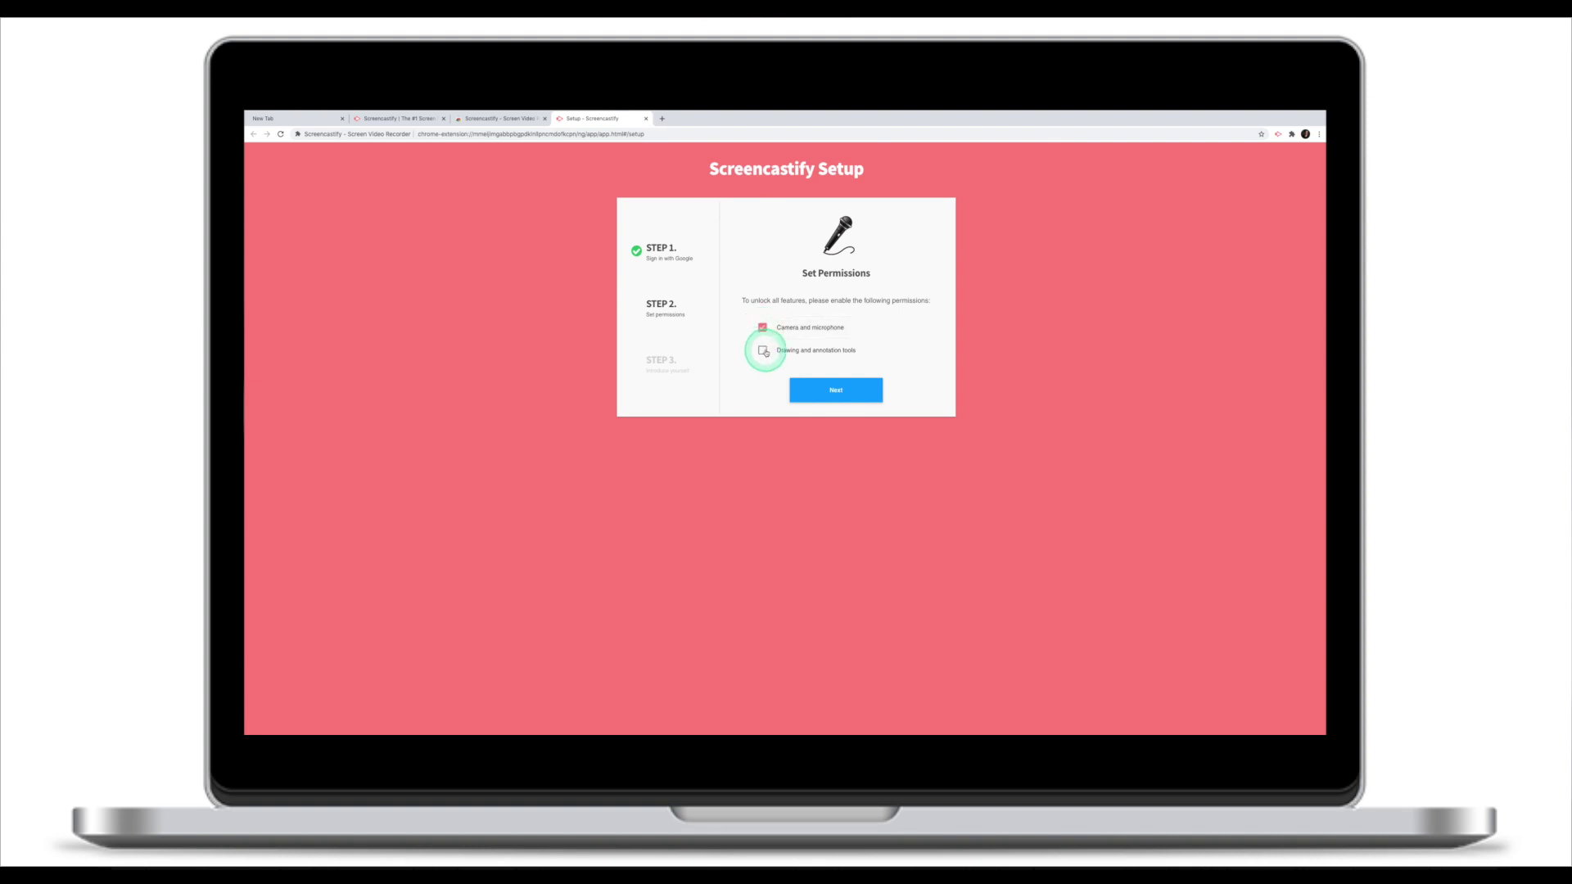
pyautogui.click(764, 353)
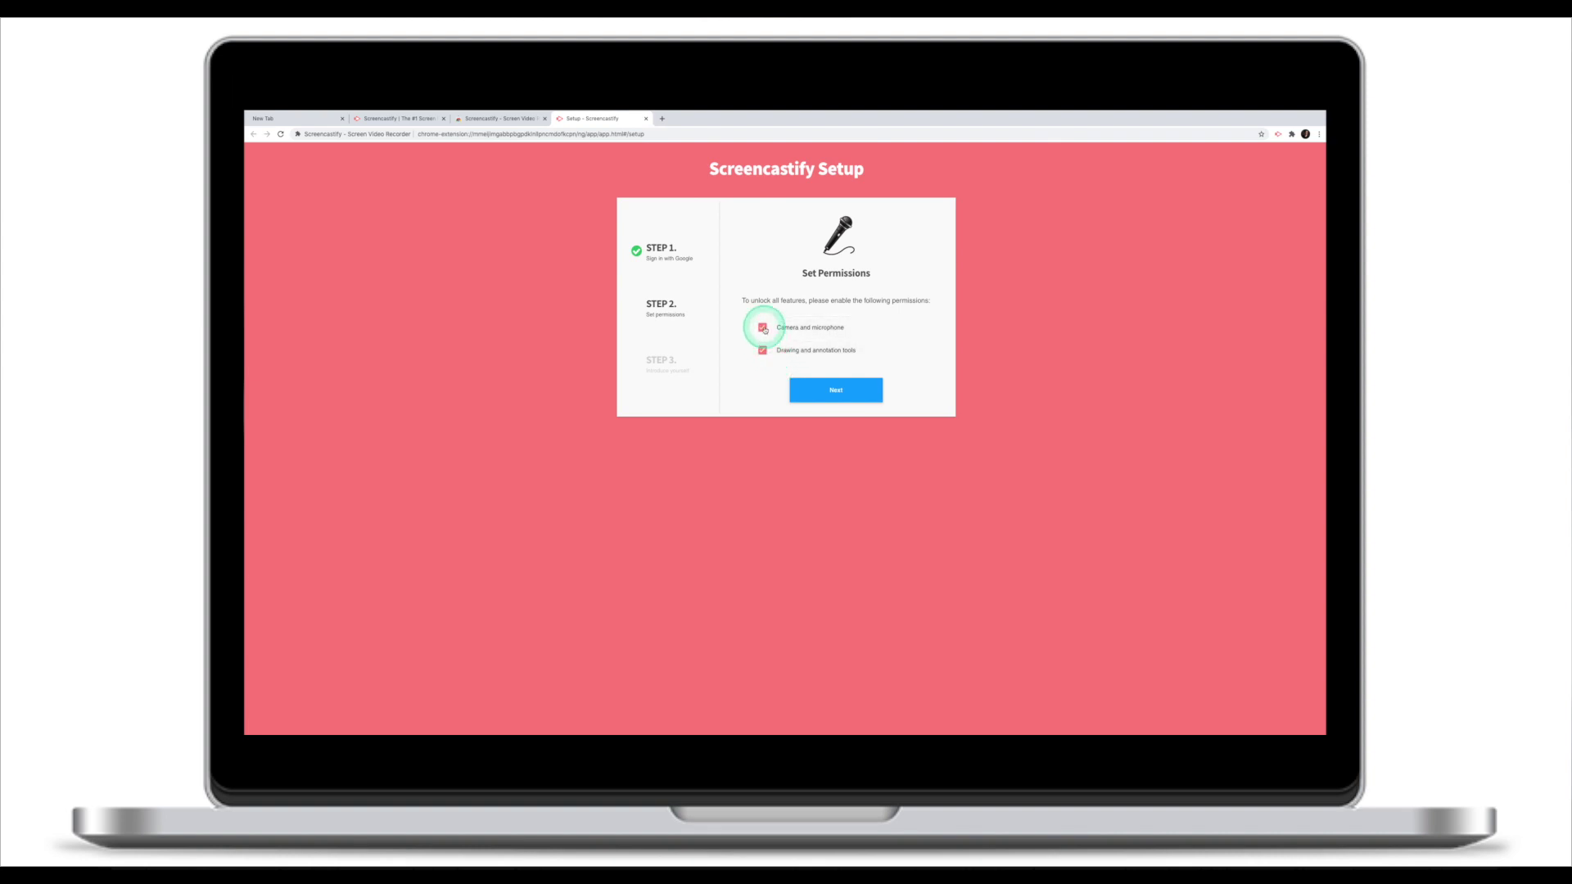
pyautogui.click(838, 394)
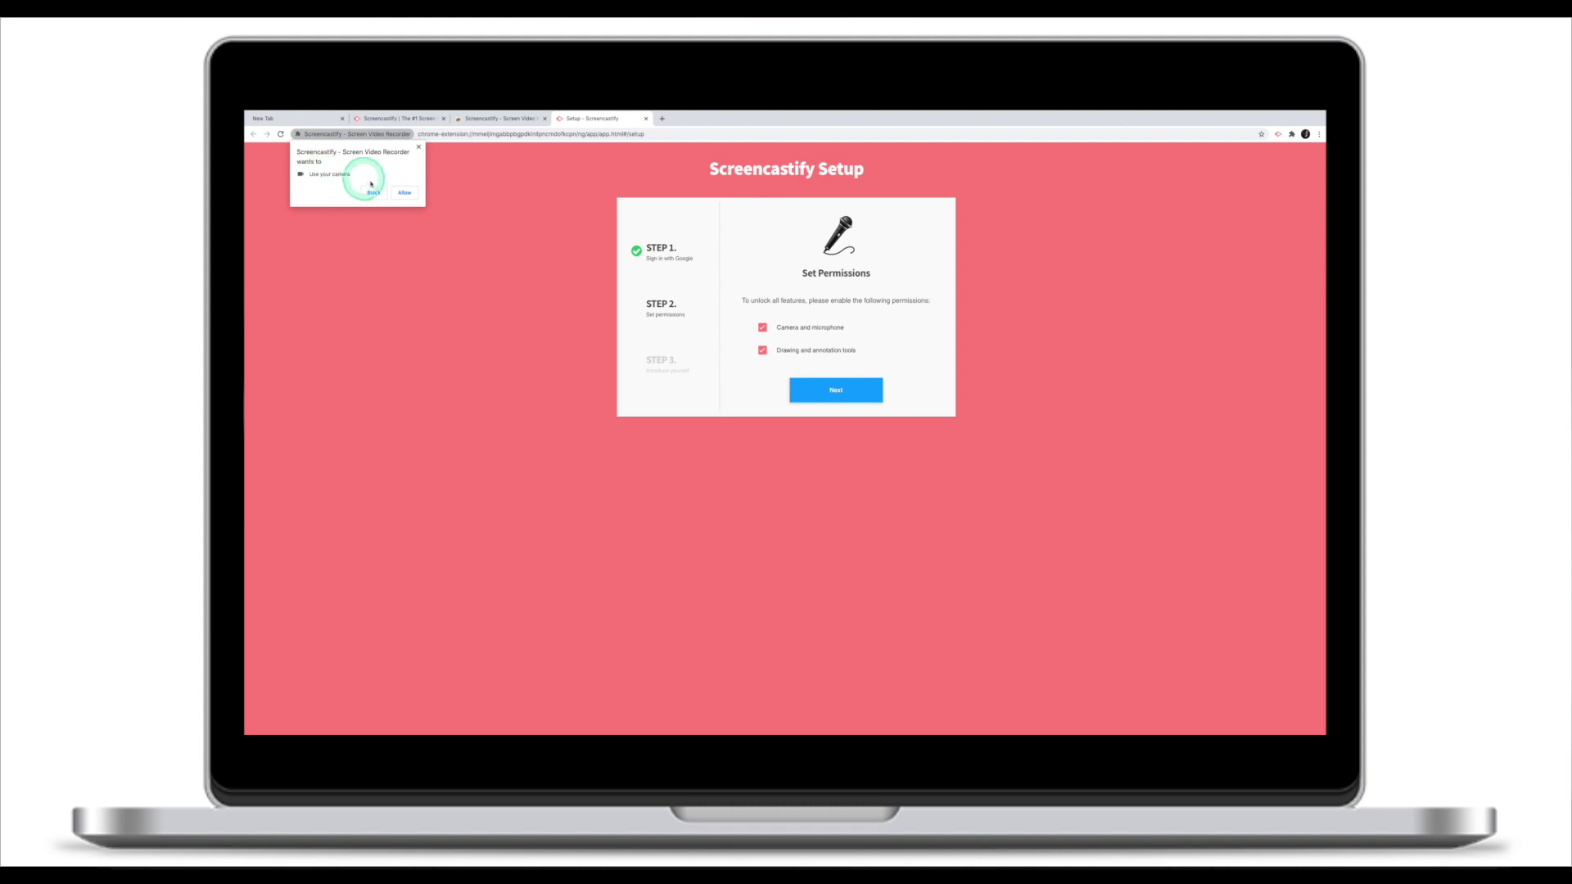
pyautogui.click(404, 193)
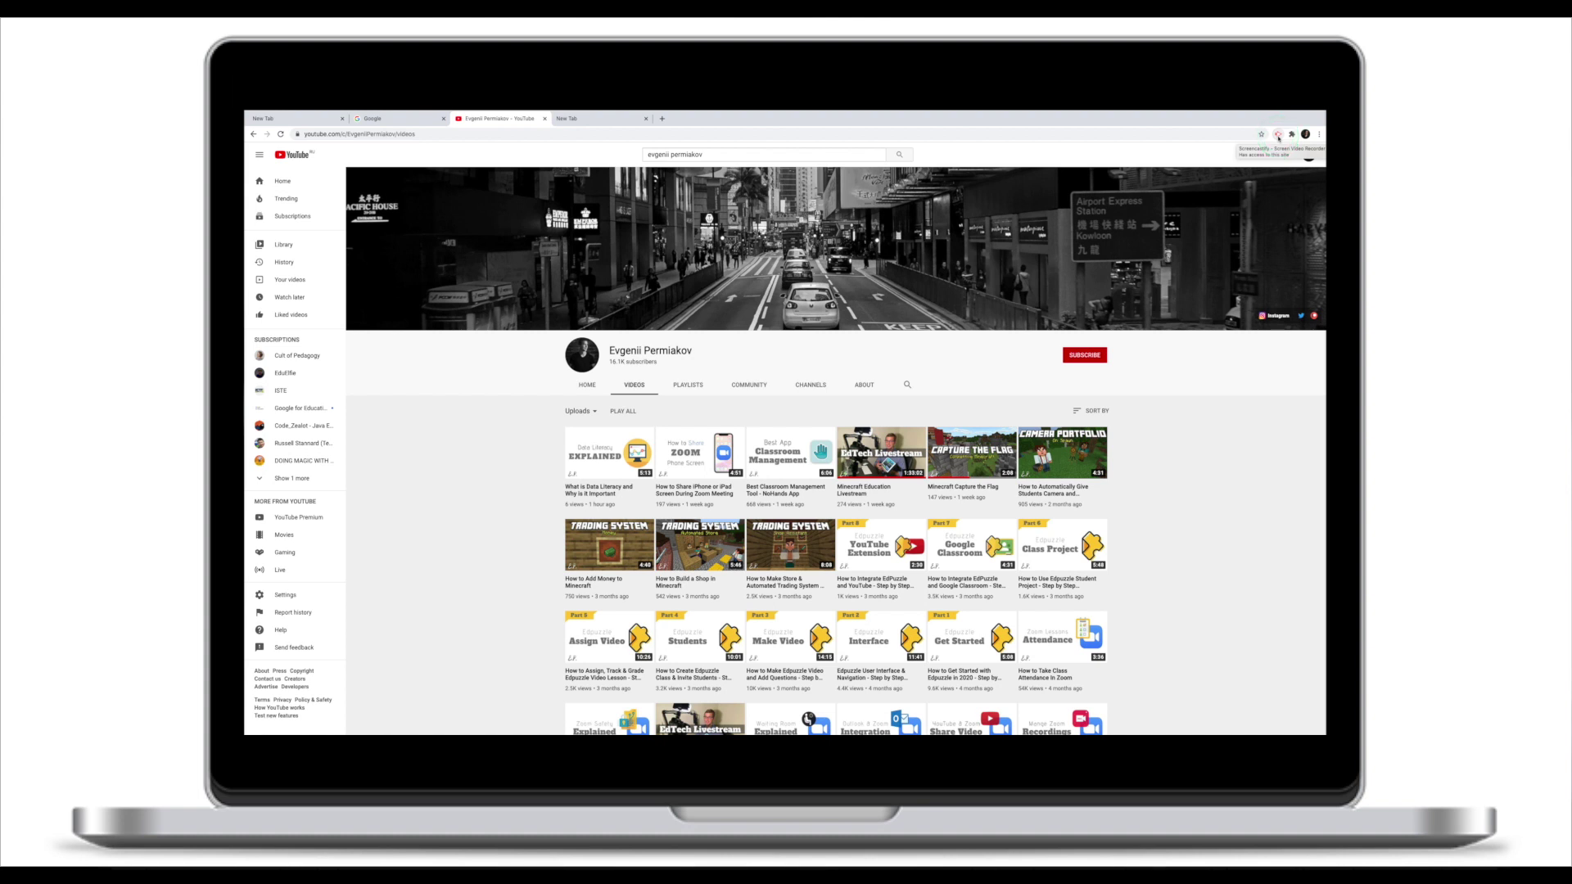
# Choose Desktop as the recording source with the RODE NT-USB microphone
pyautogui.click(1278, 136)
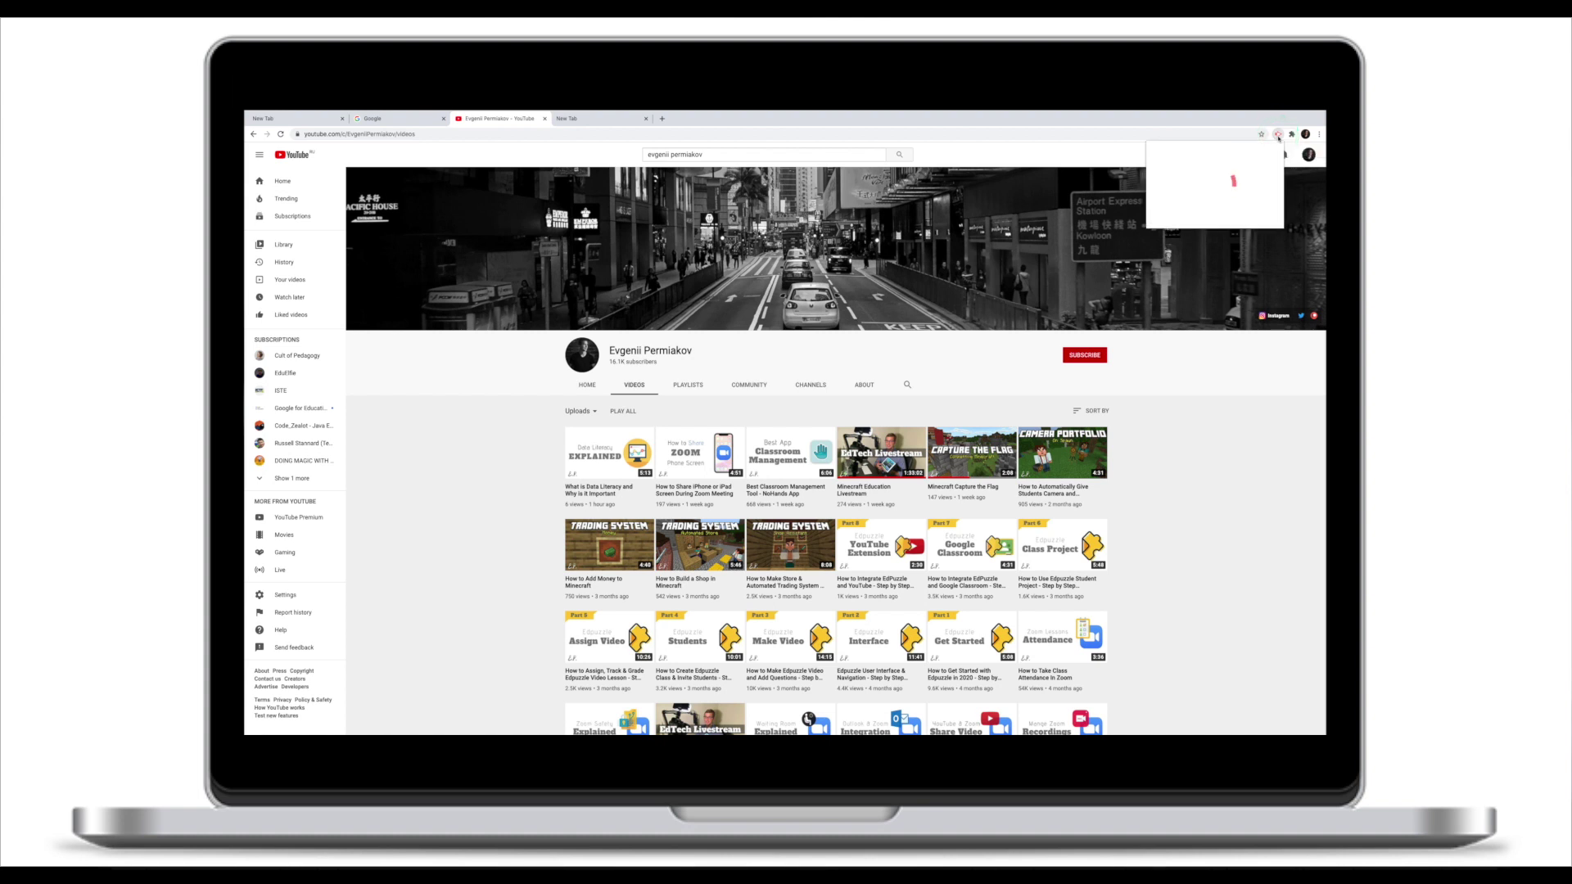
pyautogui.click(1271, 154)
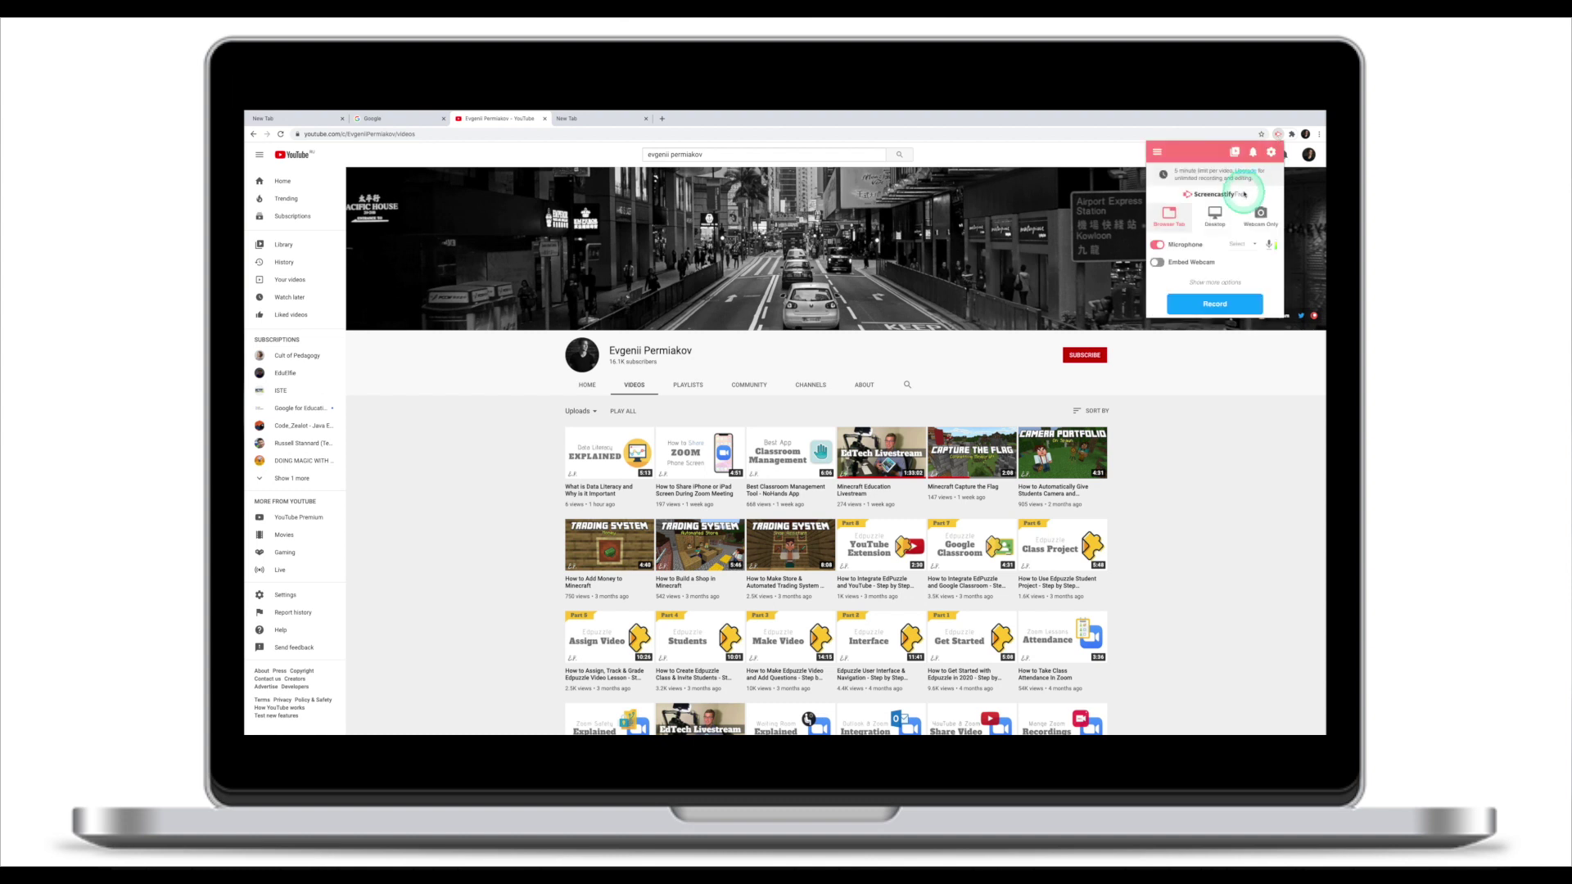
pyautogui.click(1167, 218)
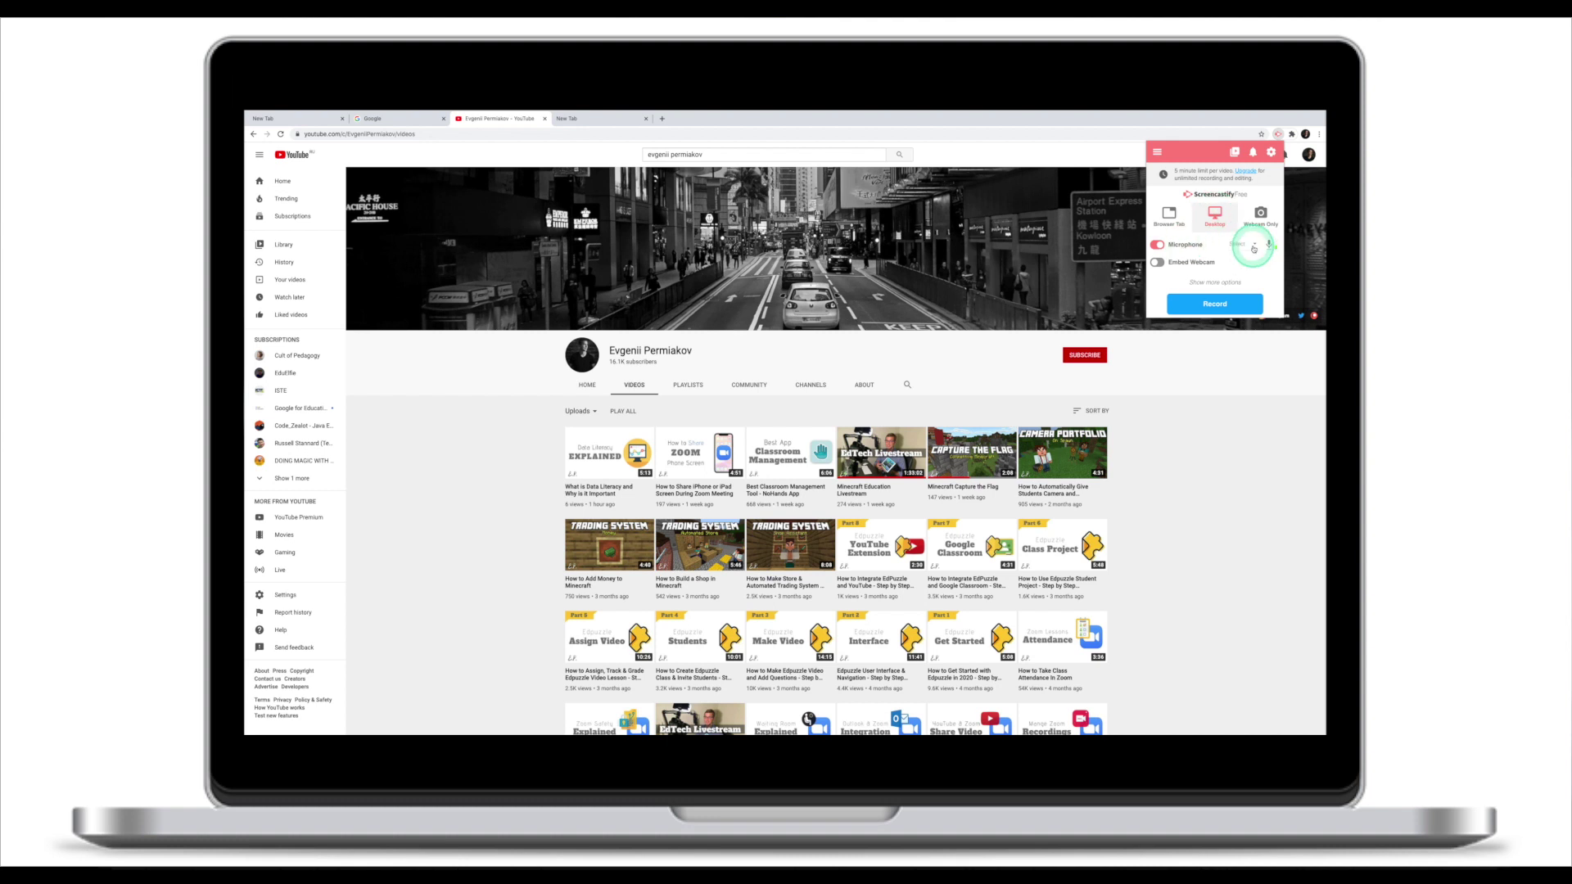
pyautogui.click(1253, 246)
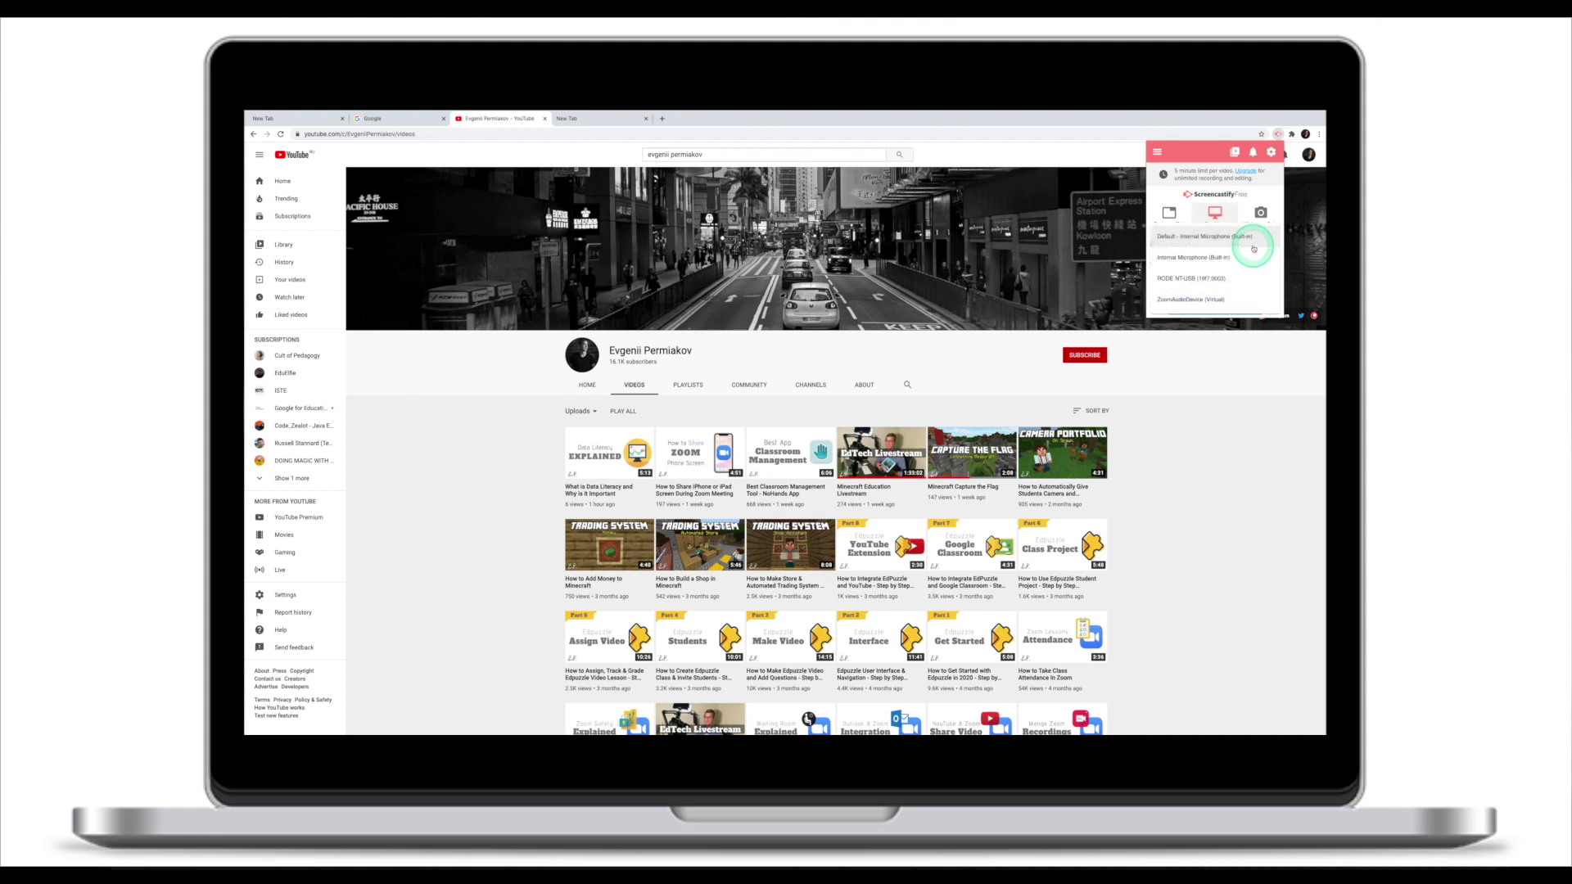
pyautogui.click(1214, 277)
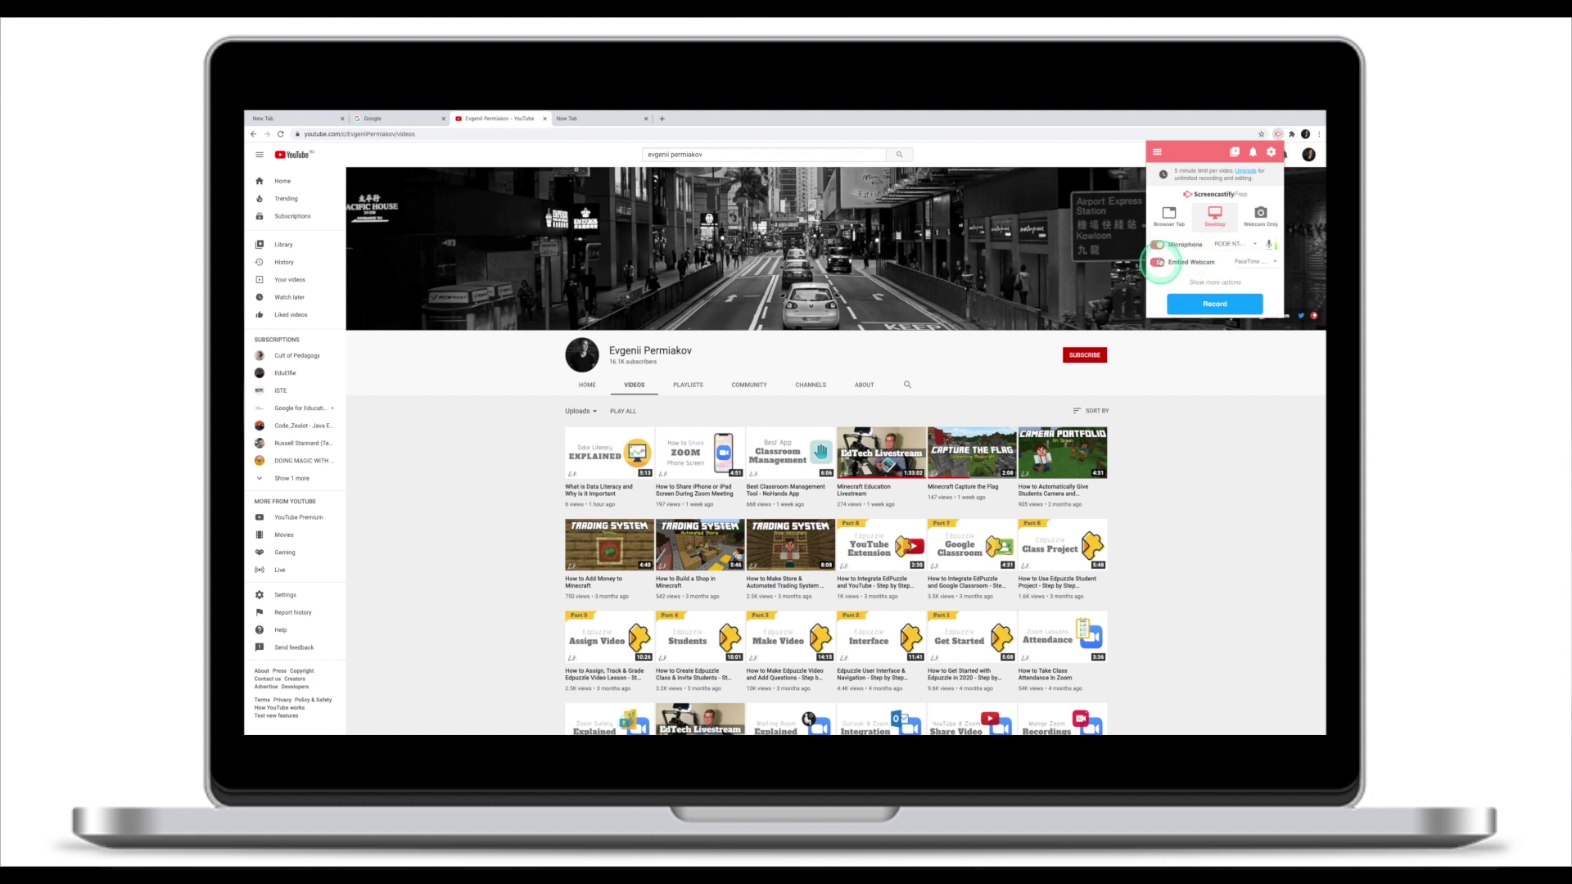
# Turn the embedded webcam off and start the recording
pyautogui.click(1213, 264)
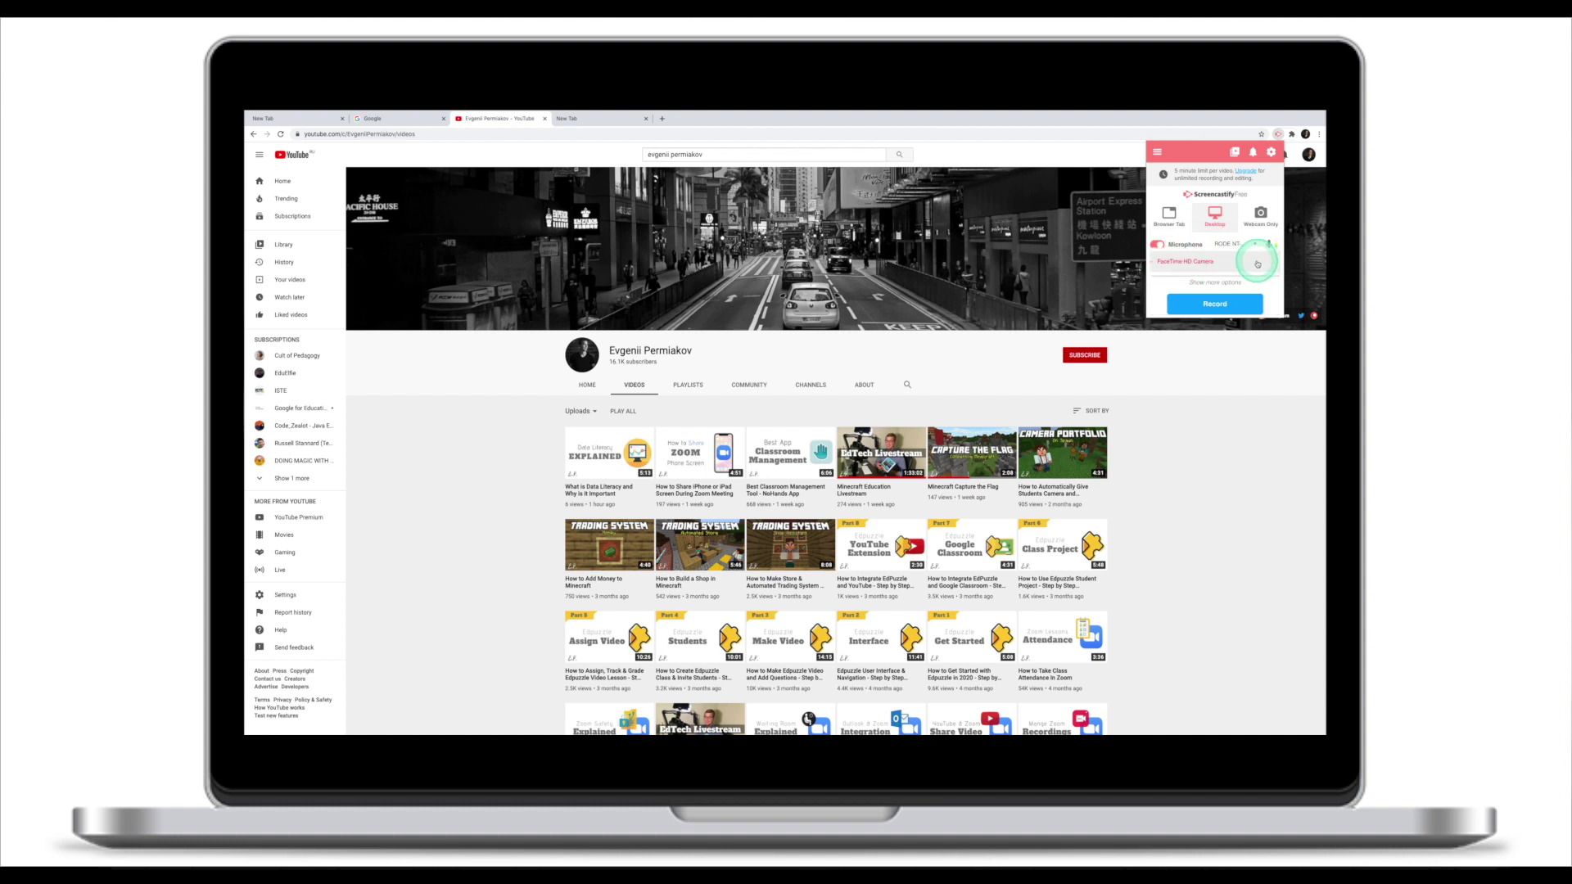
pyautogui.click(1213, 263)
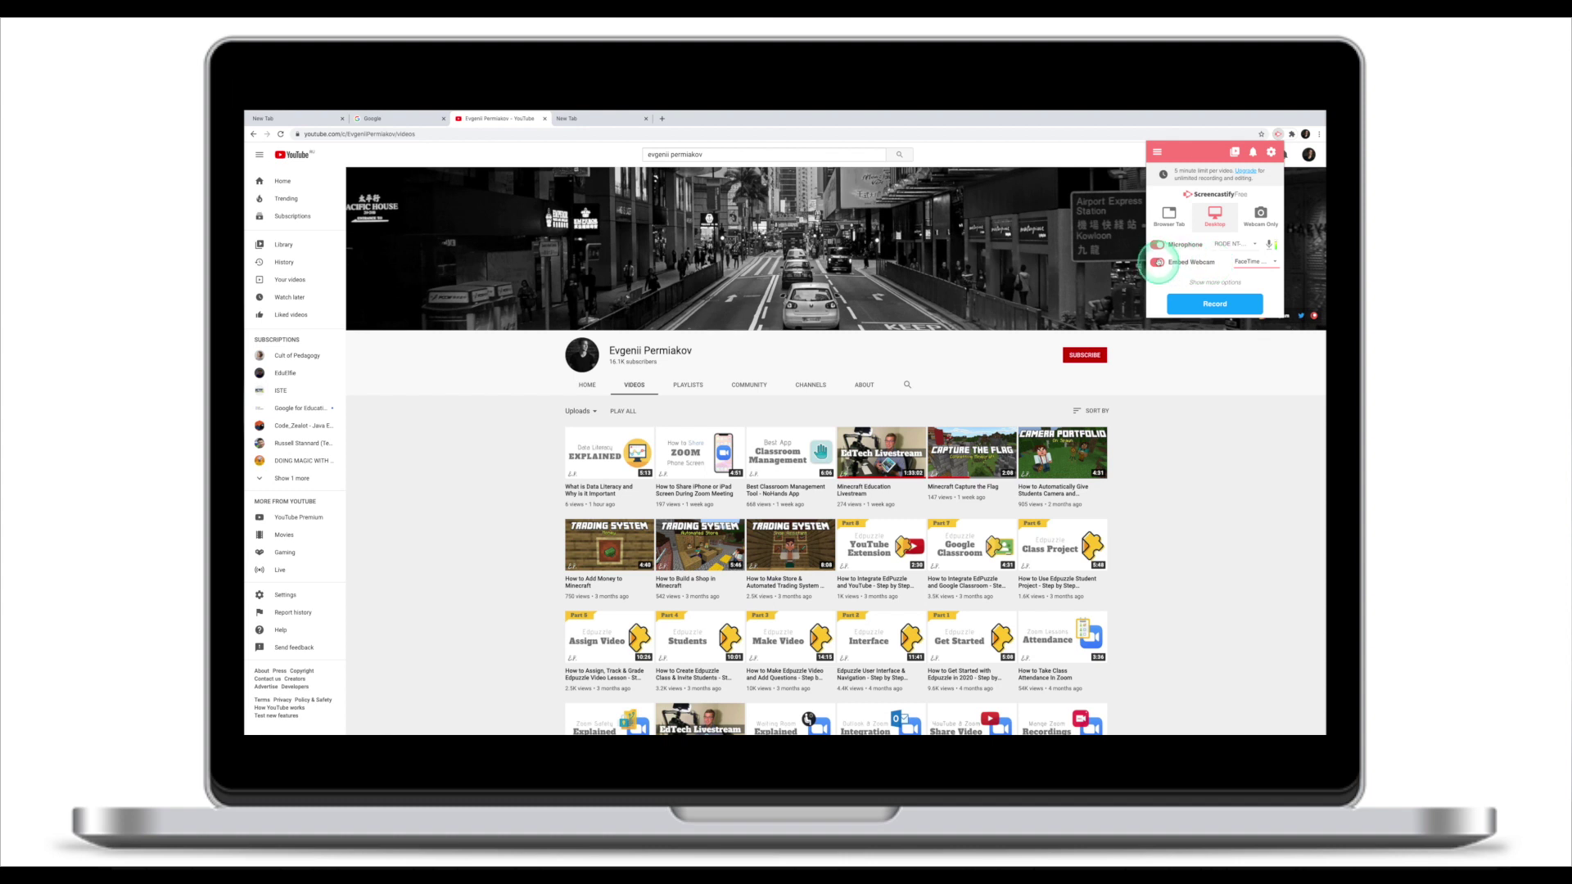
pyautogui.click(1158, 262)
pyautogui.click(1219, 306)
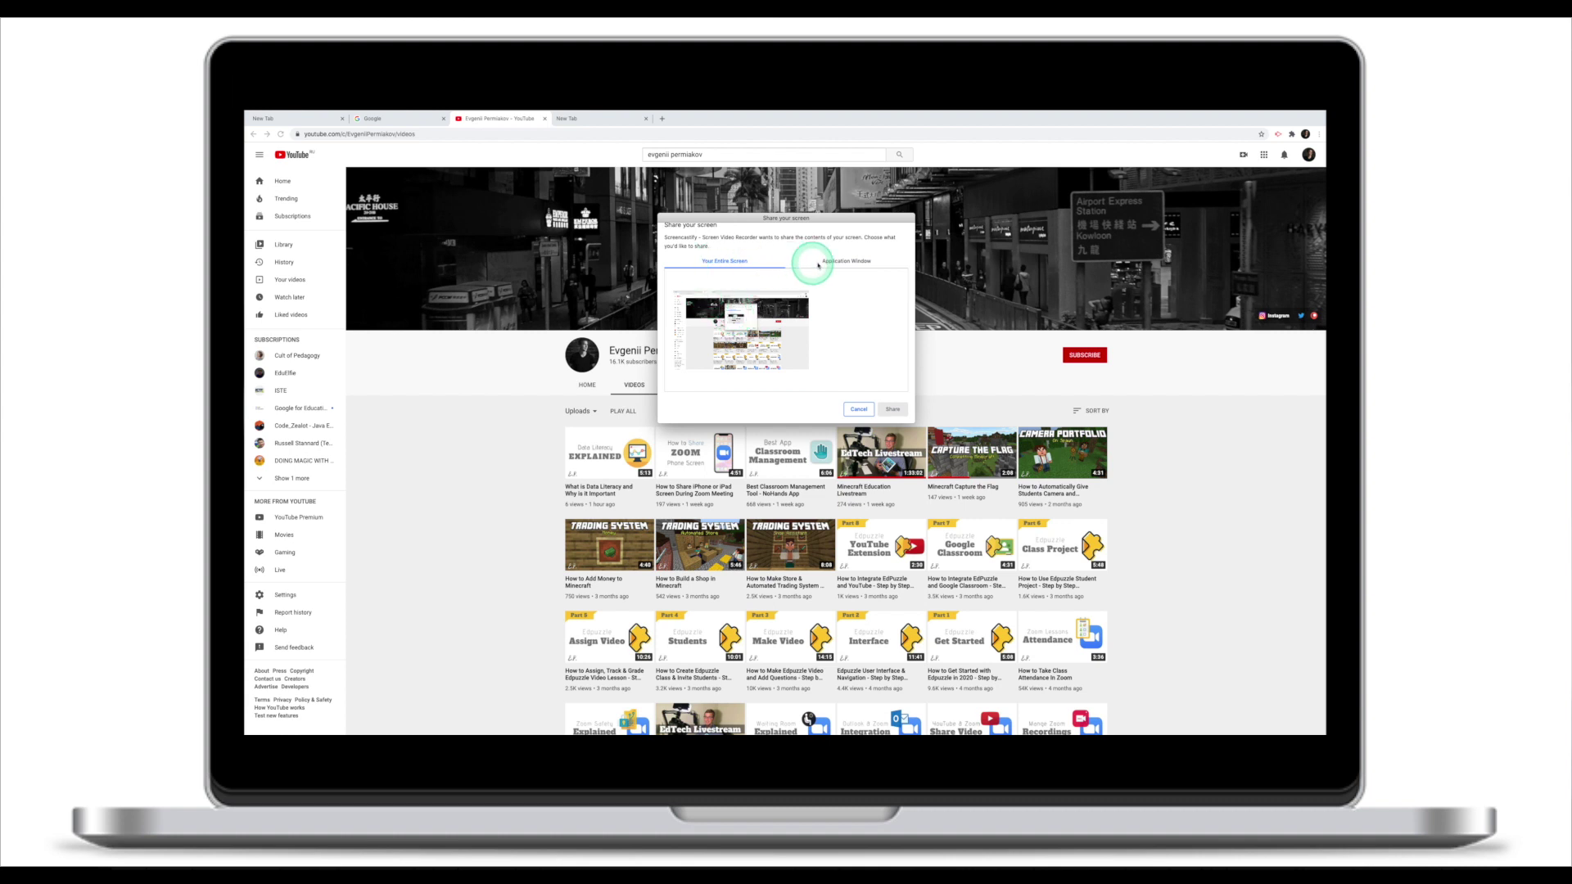
# Share Your Entire Screen so Screencastify records the whole desktop
pyautogui.click(841, 263)
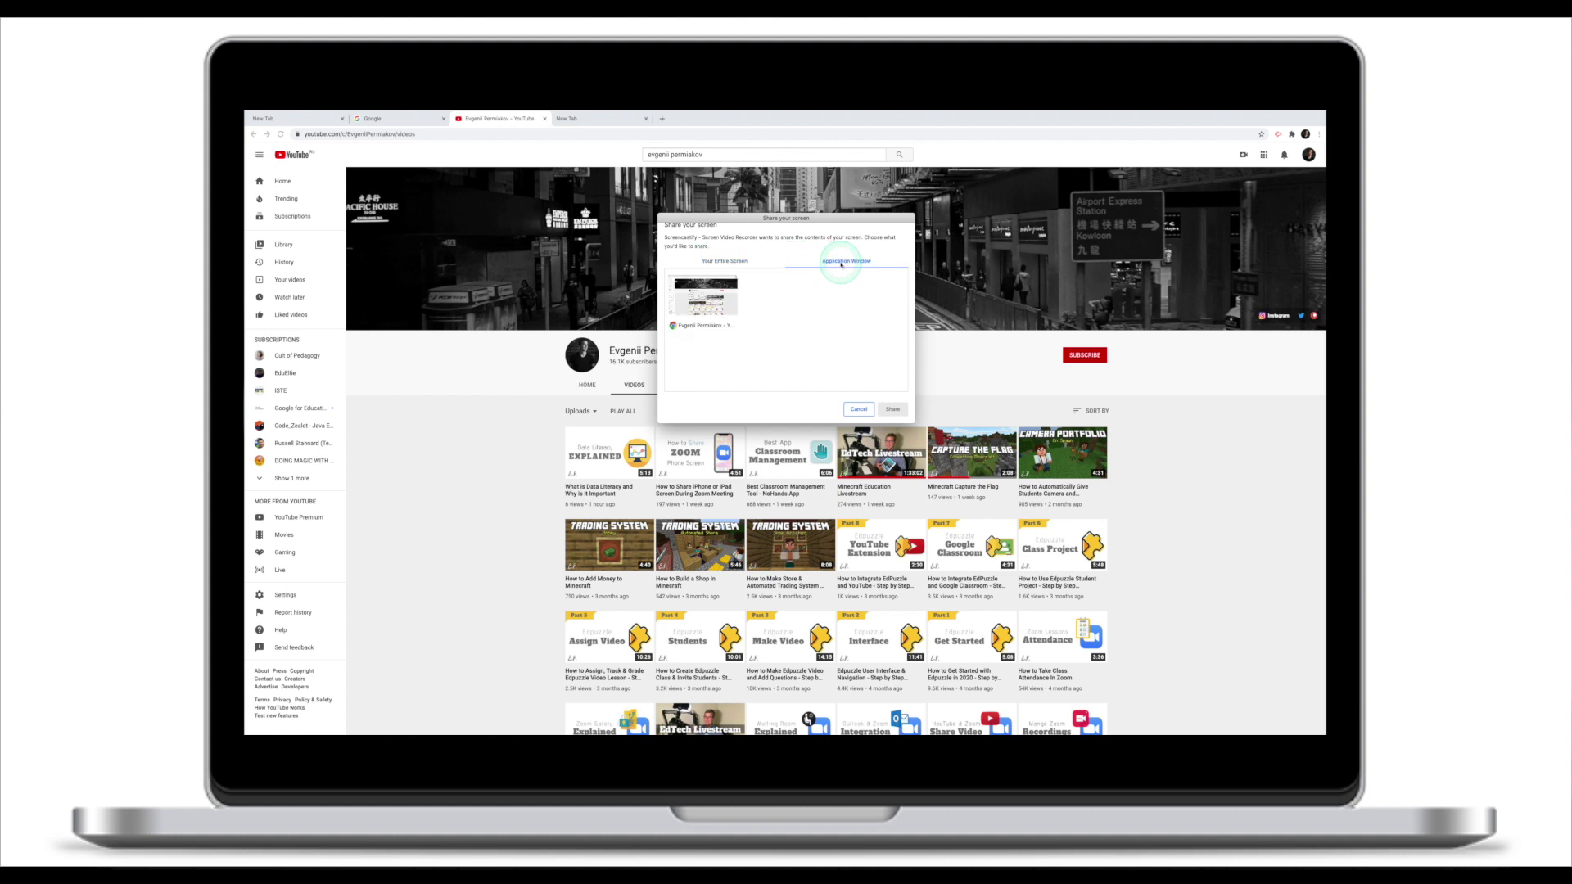
pyautogui.click(712, 262)
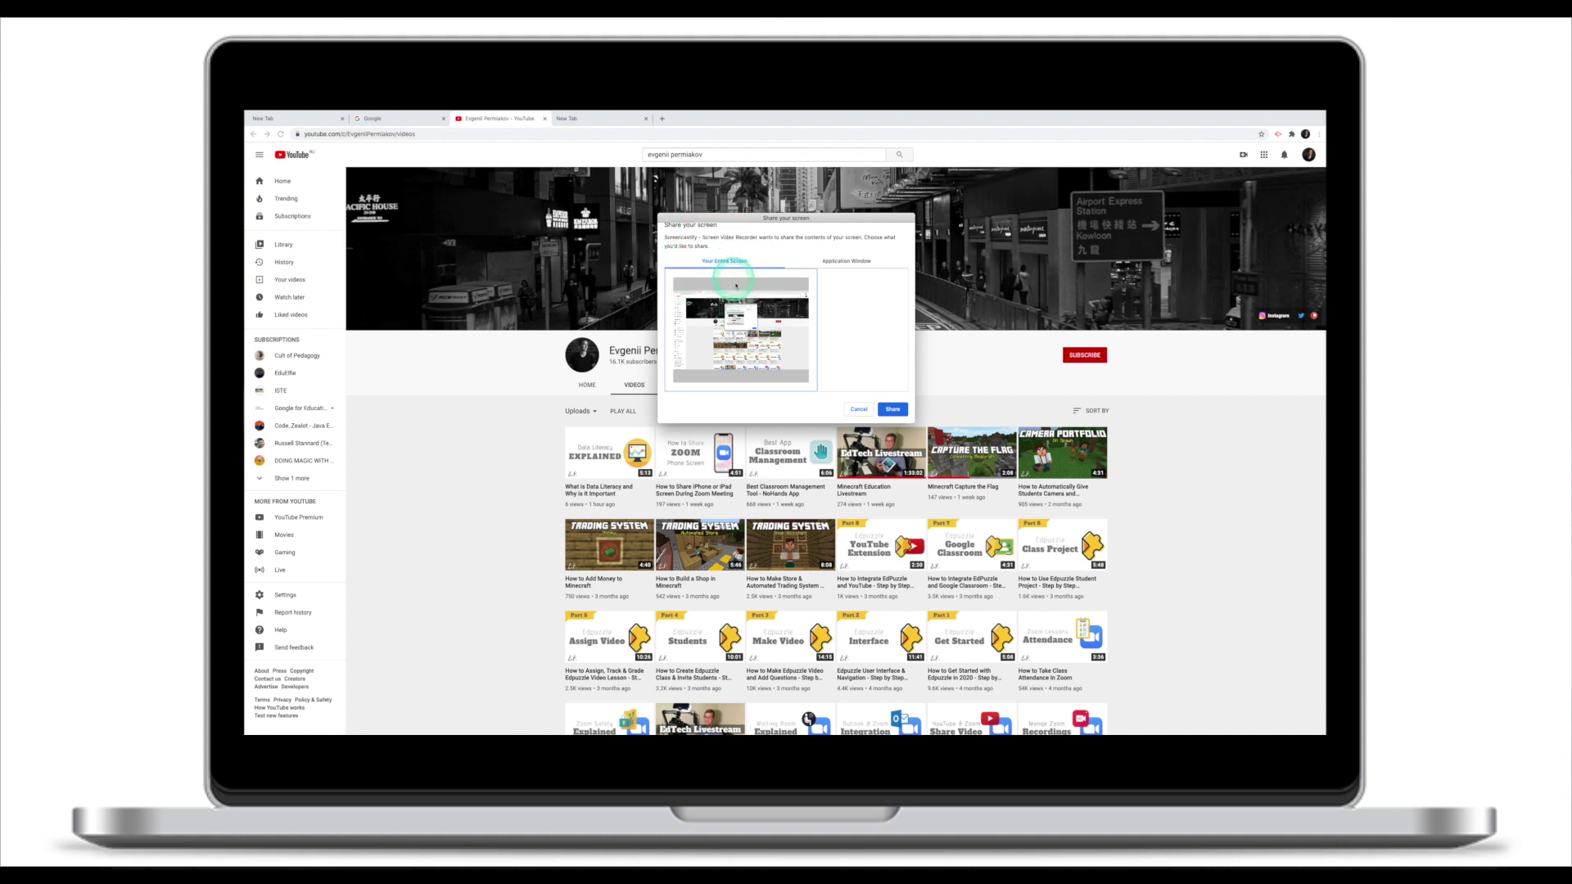
pyautogui.click(892, 409)
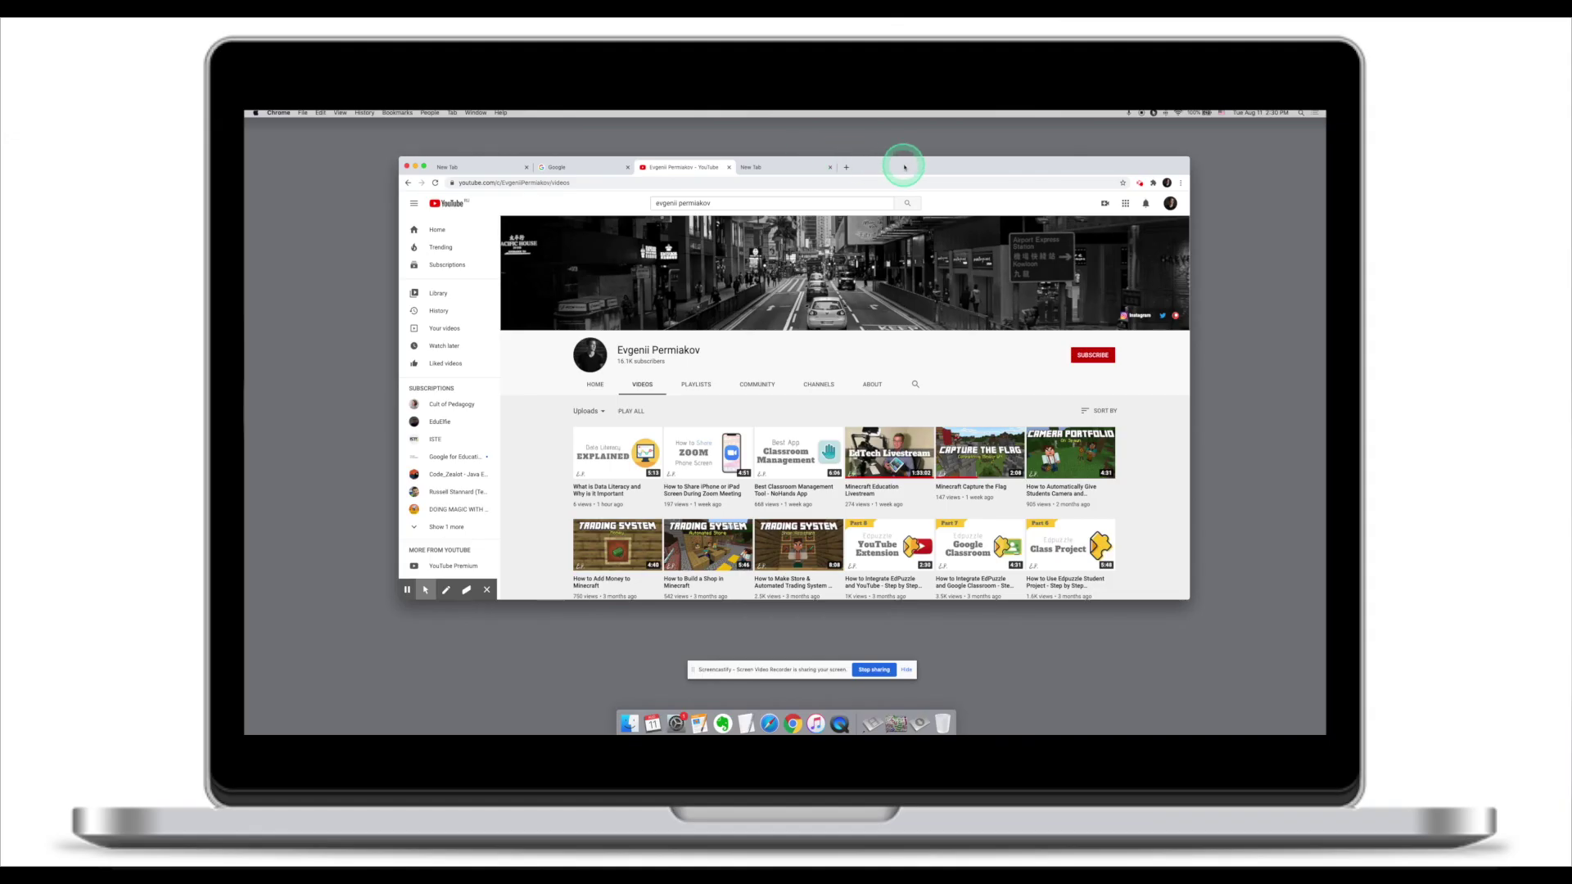
# Enable click highlighting in the drawing toolbar's cursor options
pyautogui.moveTo(904, 167); pyautogui.dragTo(904, 156)
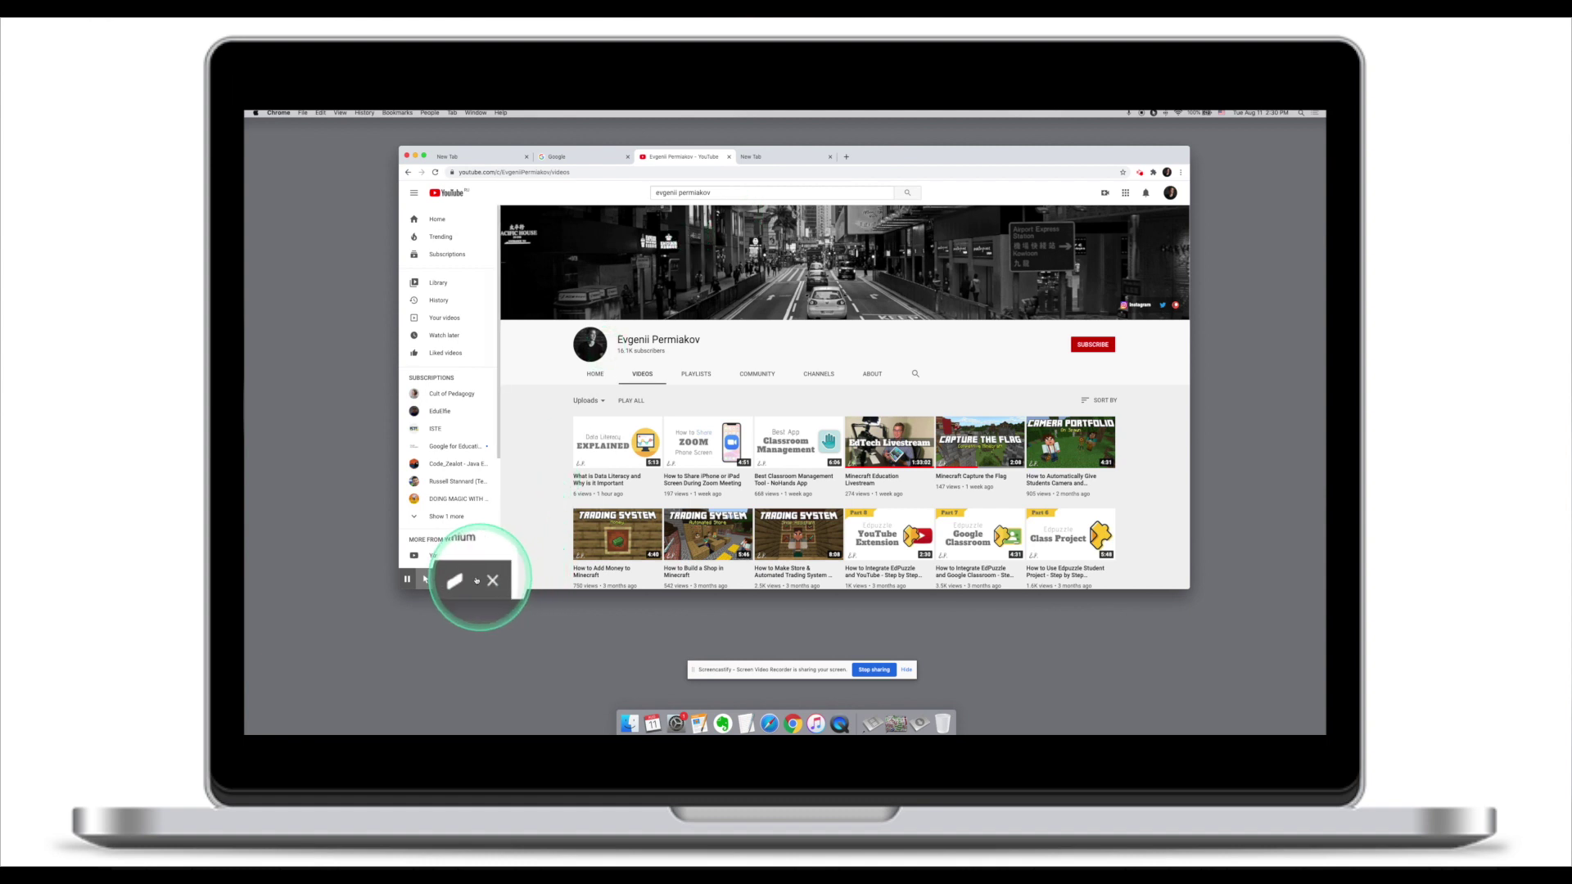
pyautogui.click(422, 580)
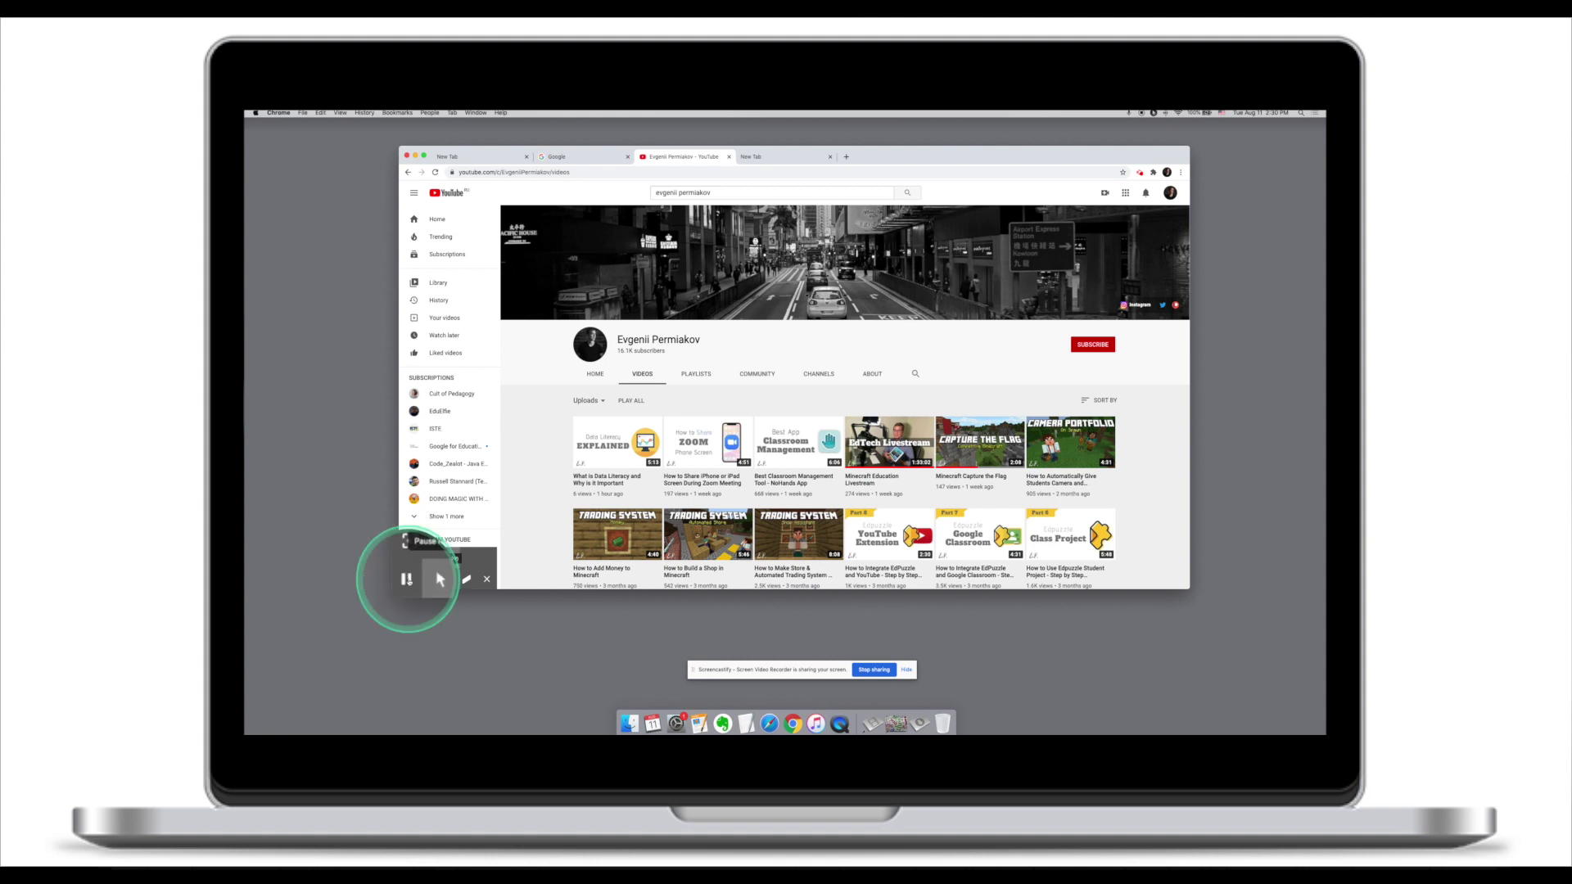
pyautogui.click(407, 581)
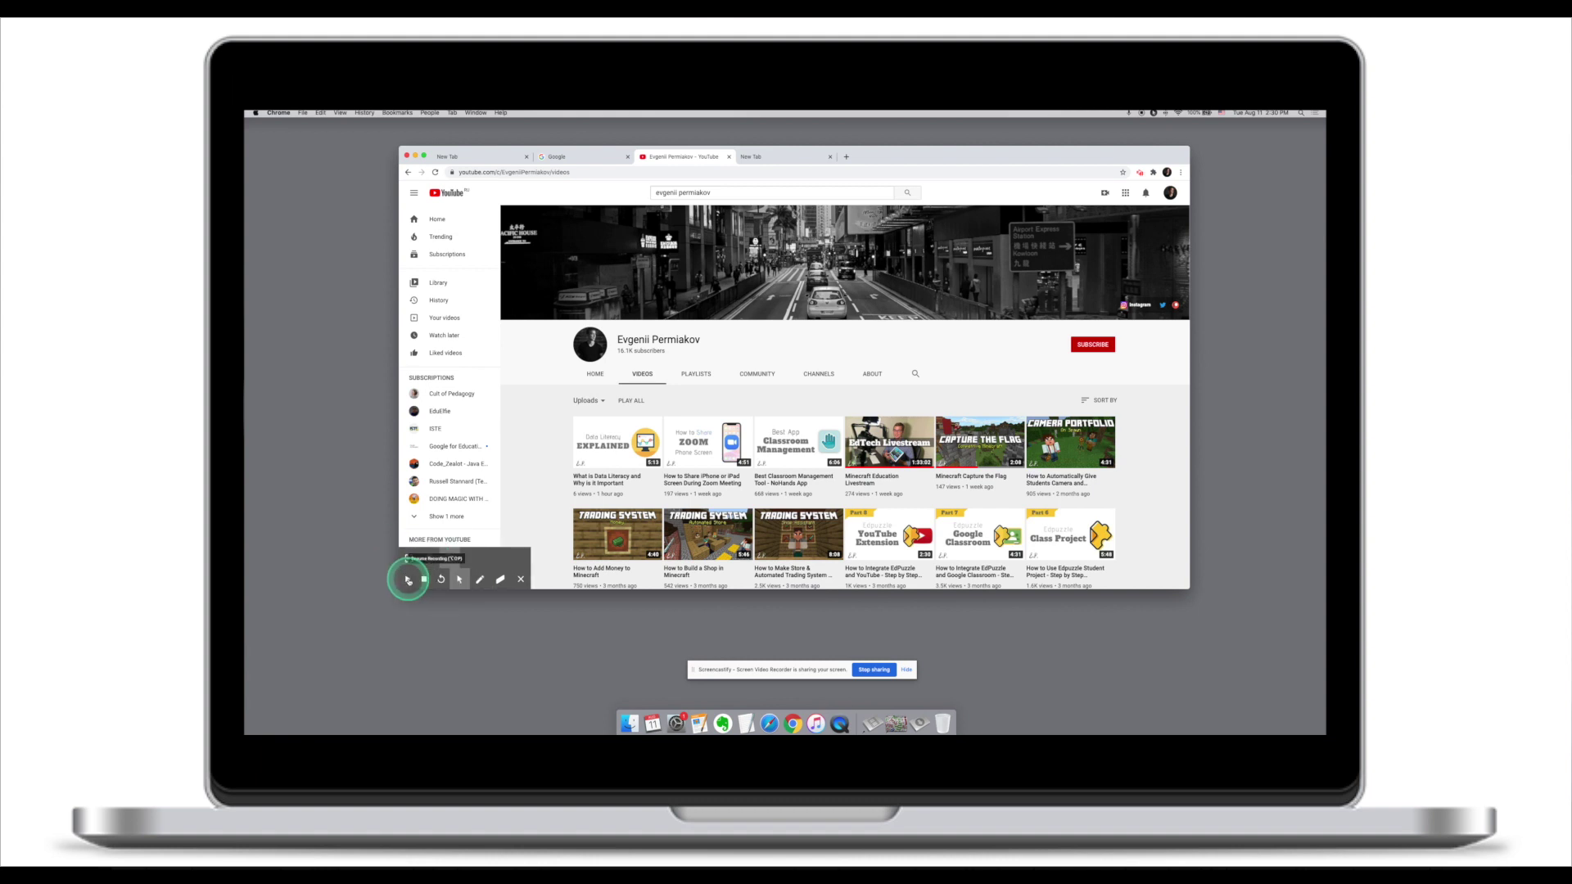
pyautogui.click(408, 580)
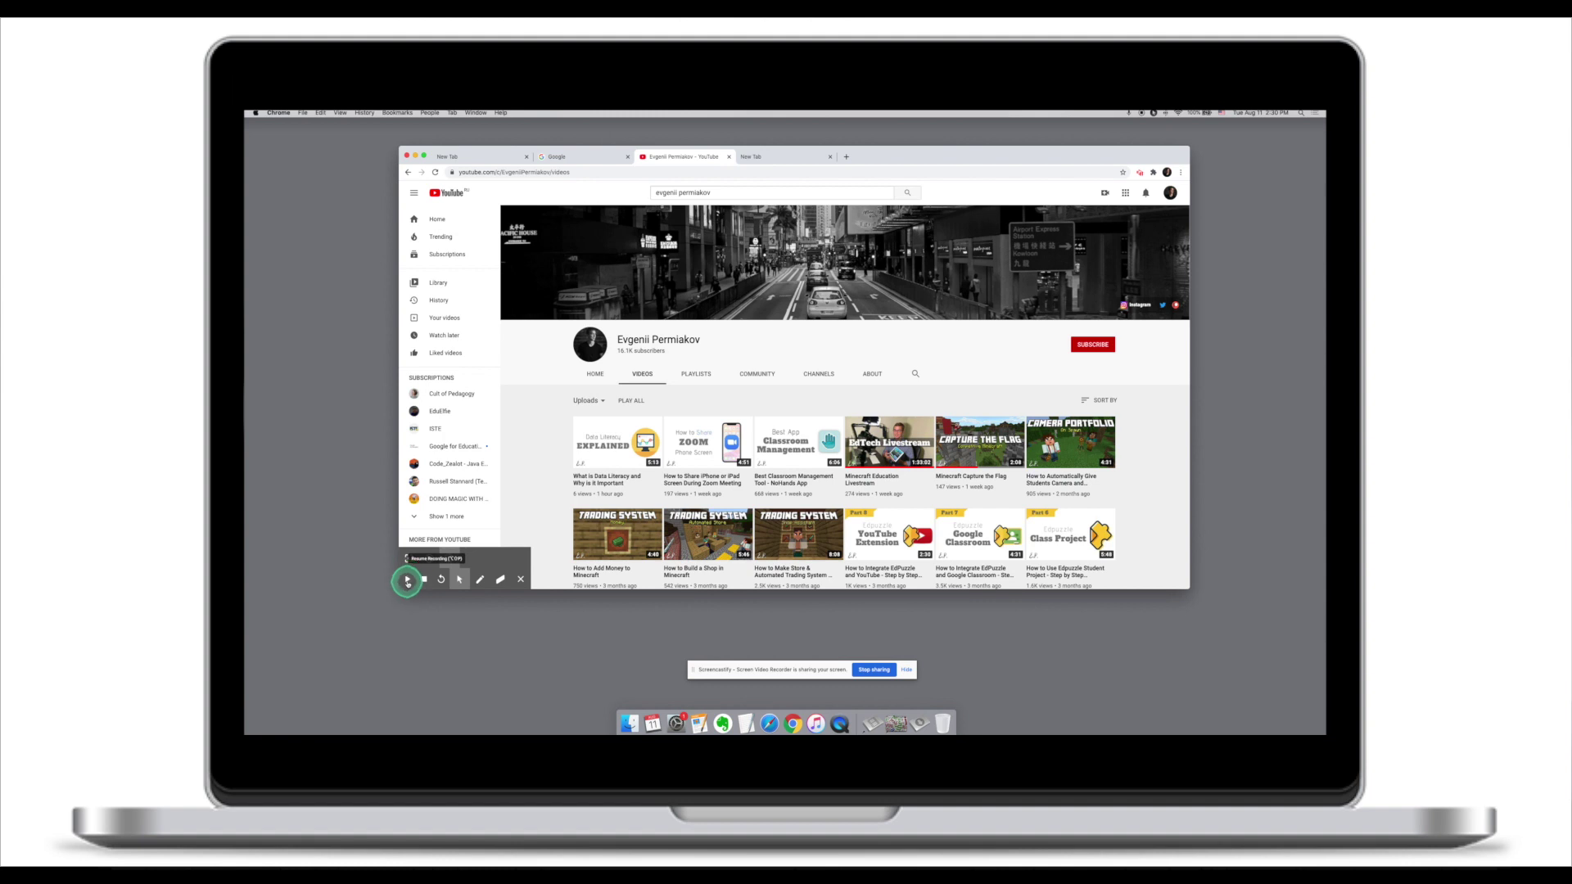
pyautogui.click(407, 581)
pyautogui.click(428, 580)
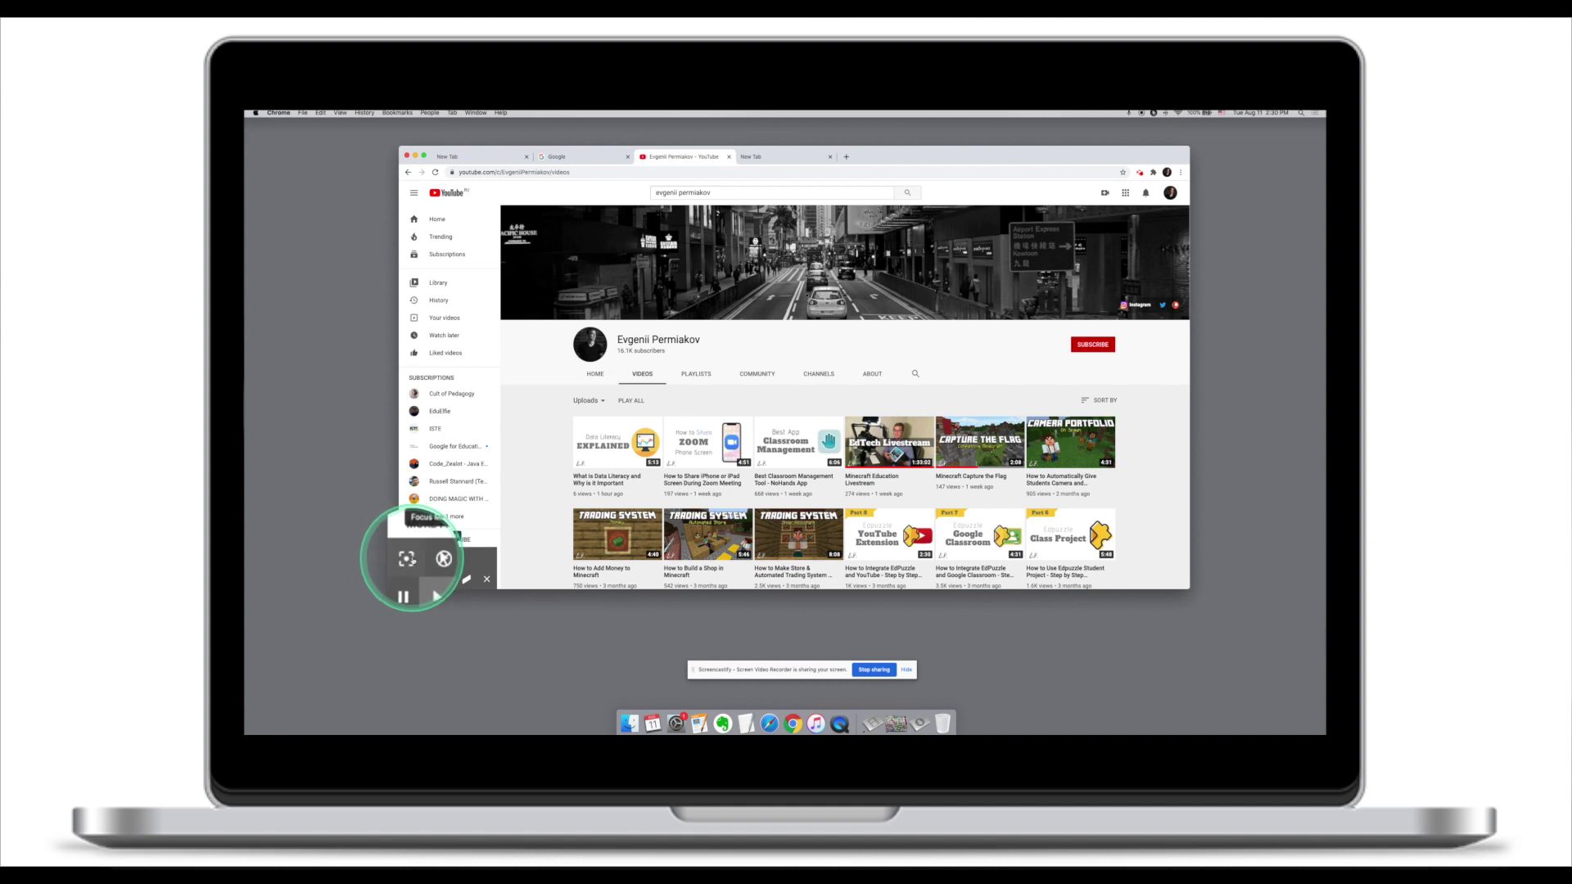
pyautogui.click(409, 559)
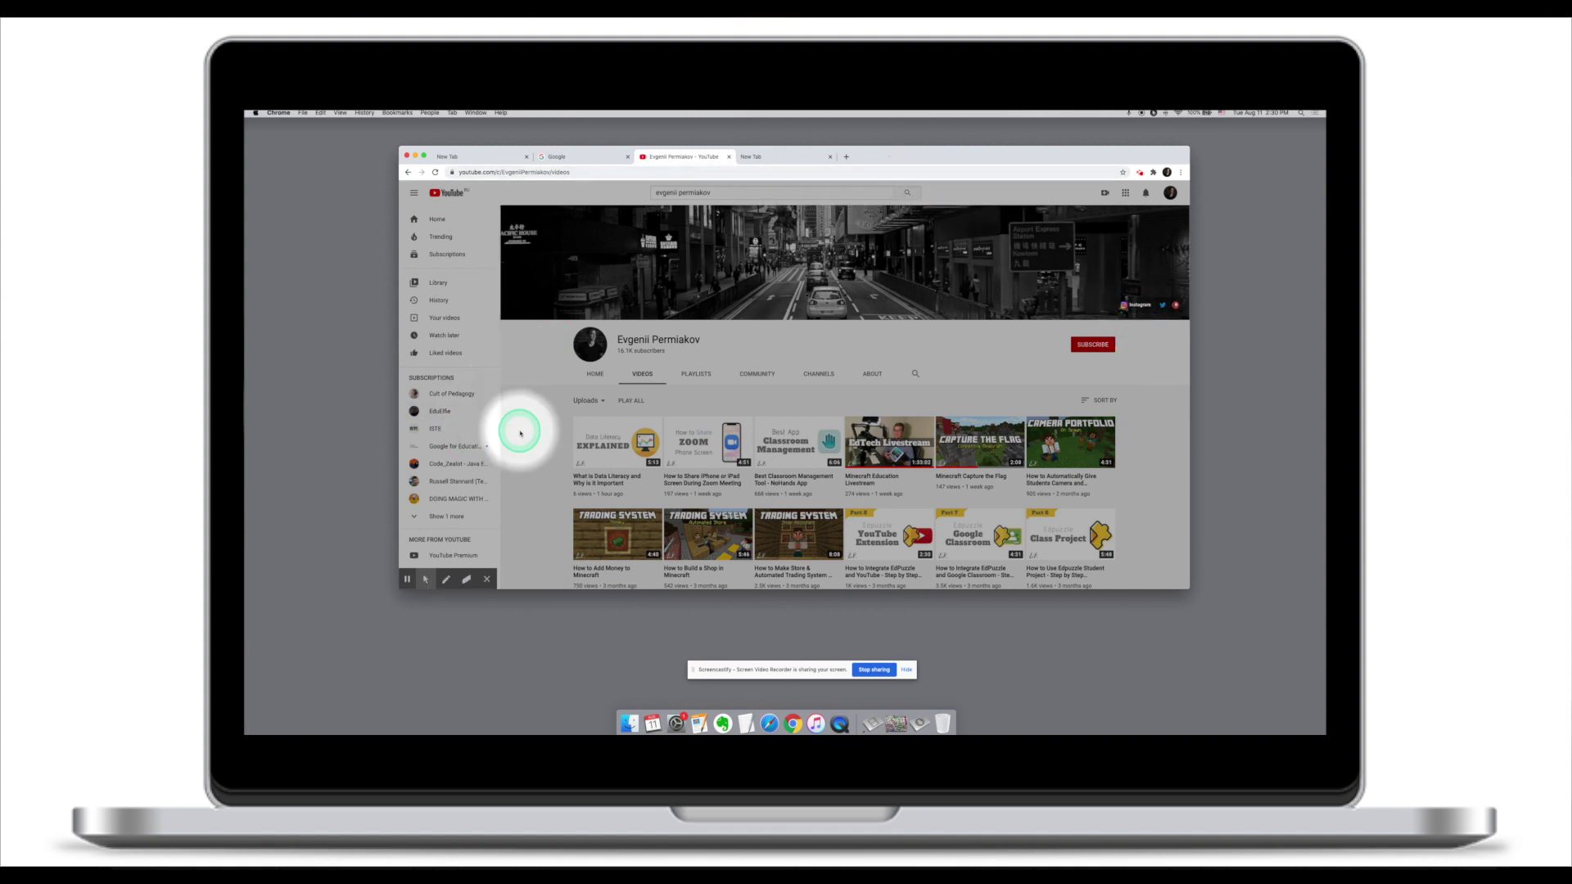
pyautogui.moveTo(426, 577)
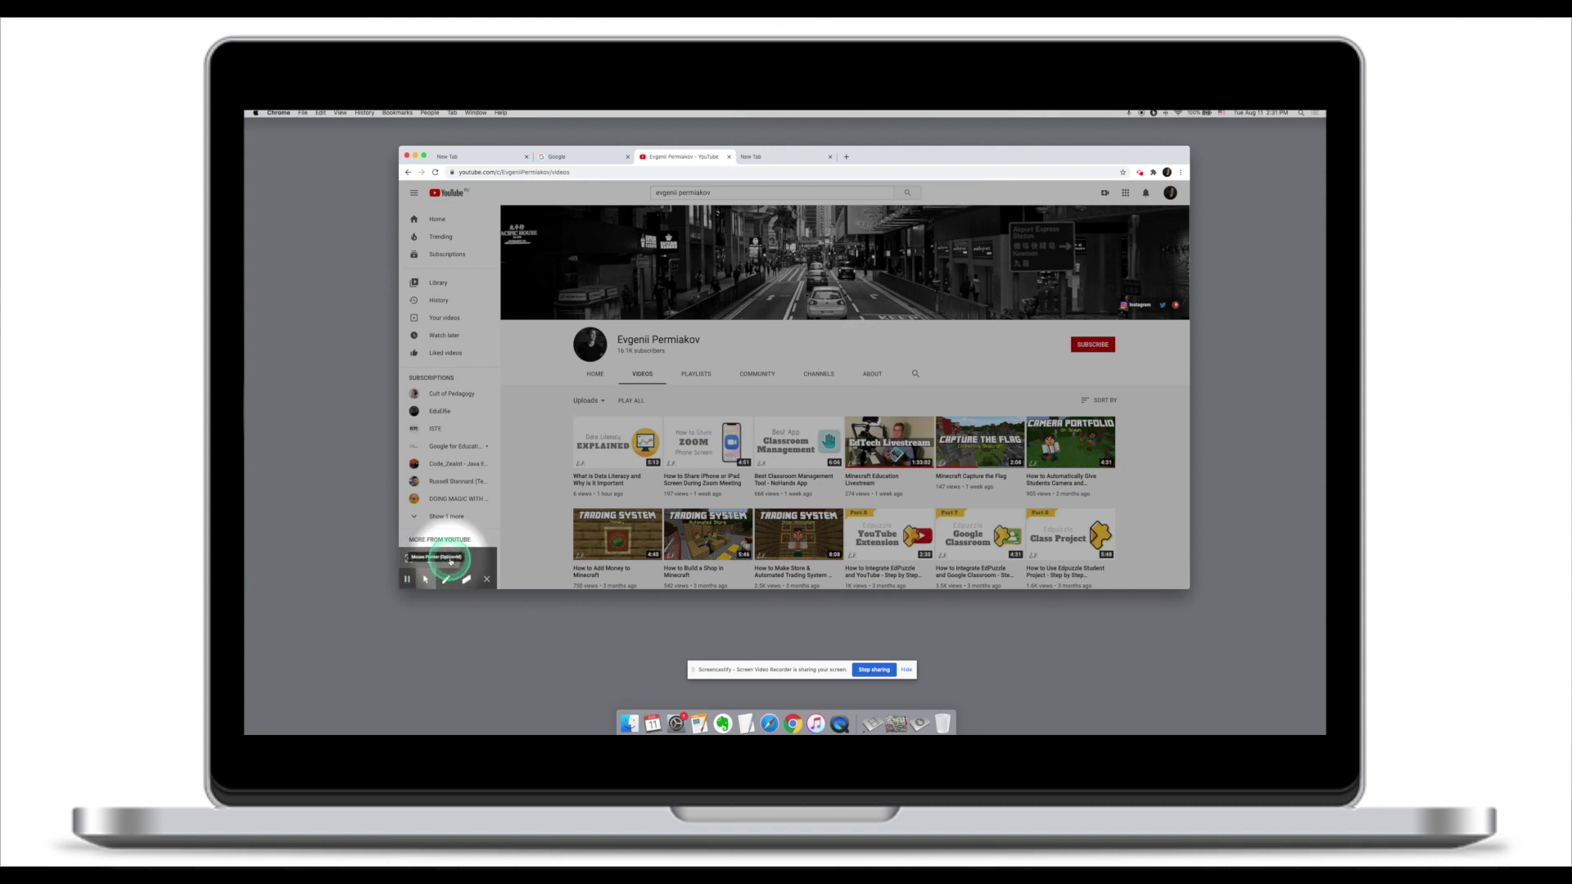
# Test the red click rings on the YouTube channel page and the empty desktop
pyautogui.click(1002, 364)
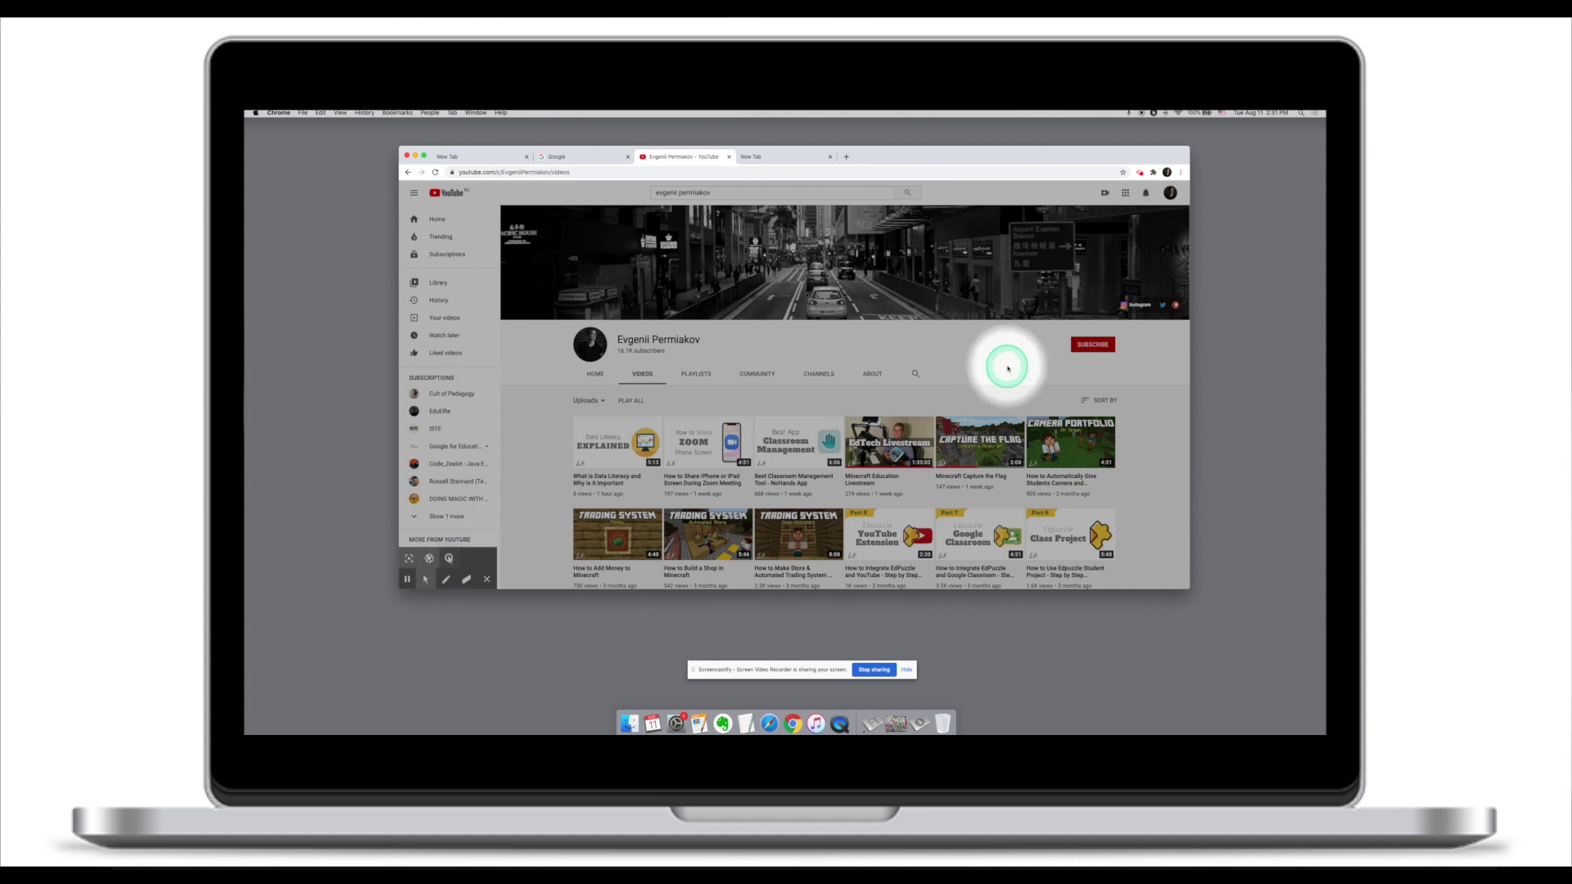
pyautogui.click(1139, 367)
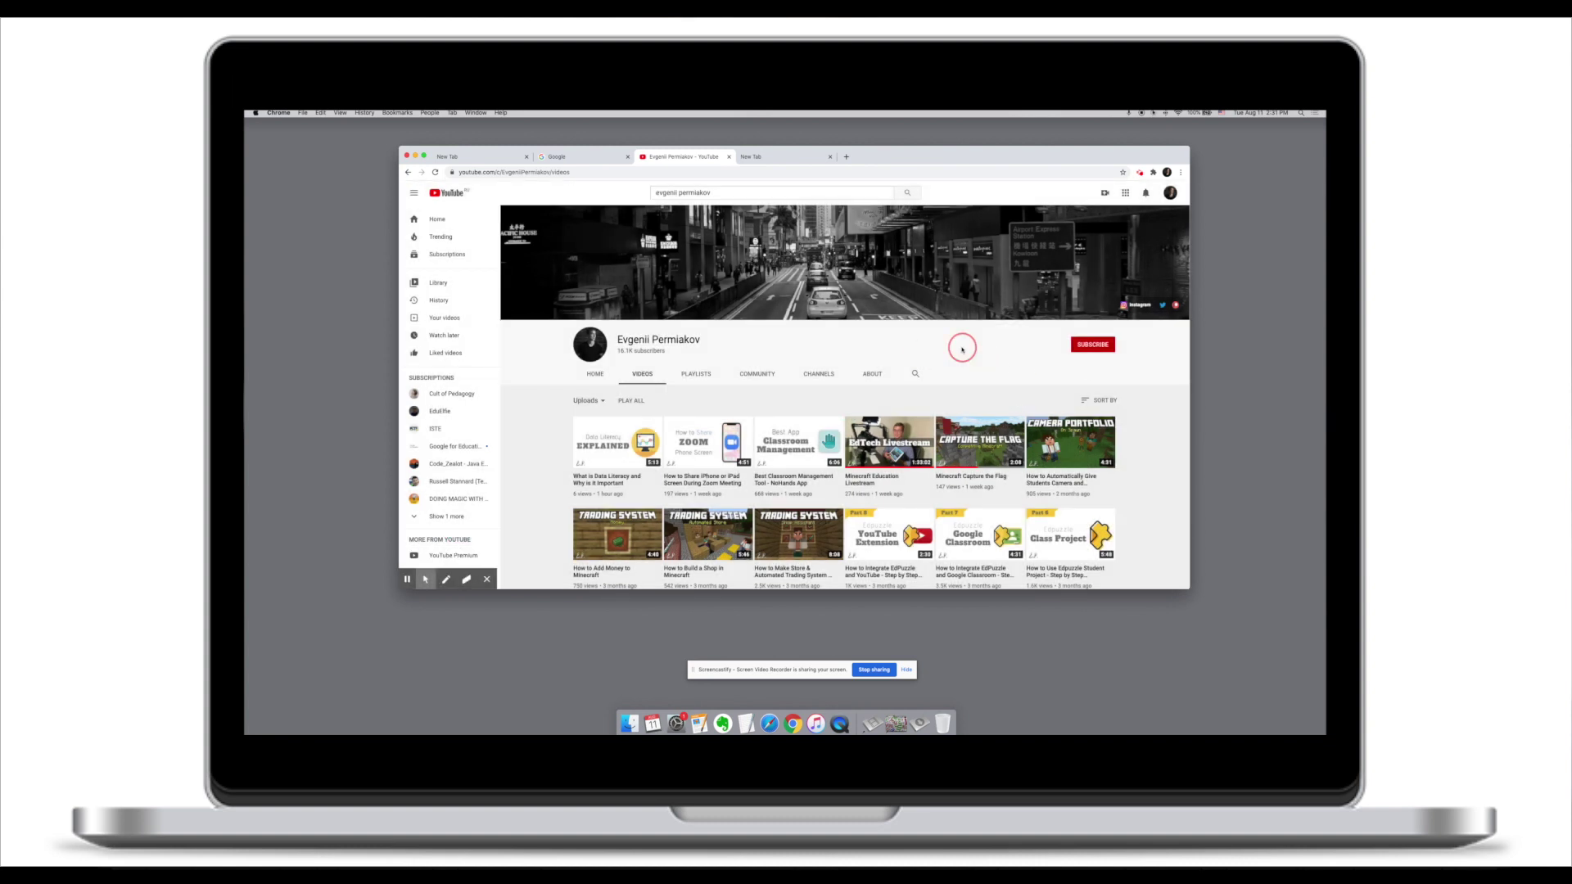
pyautogui.click(1236, 359)
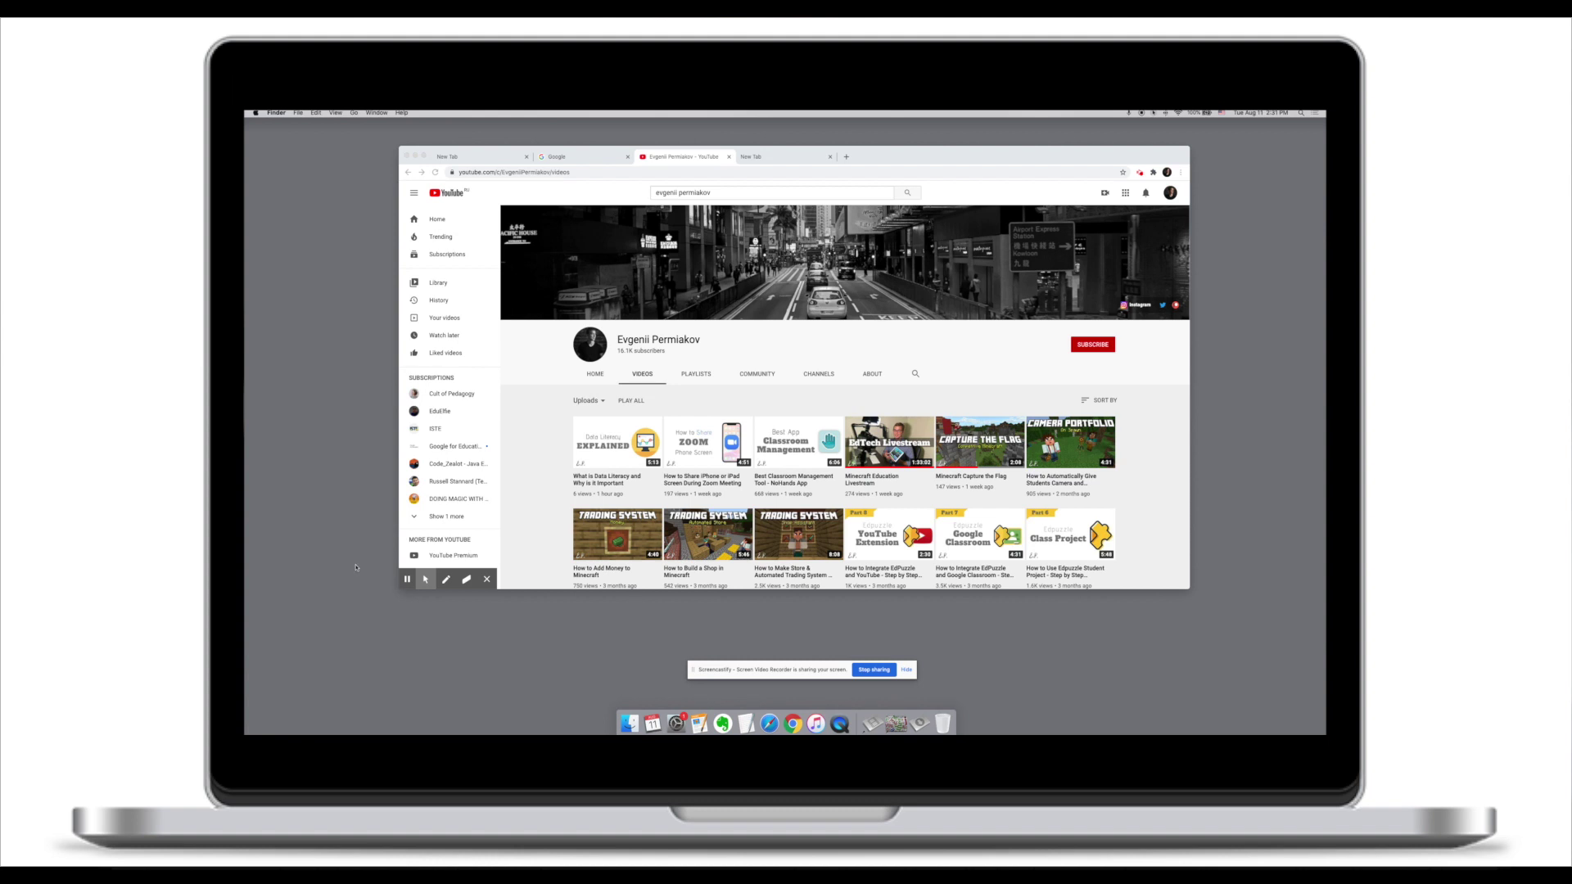
pyautogui.moveTo(432, 573)
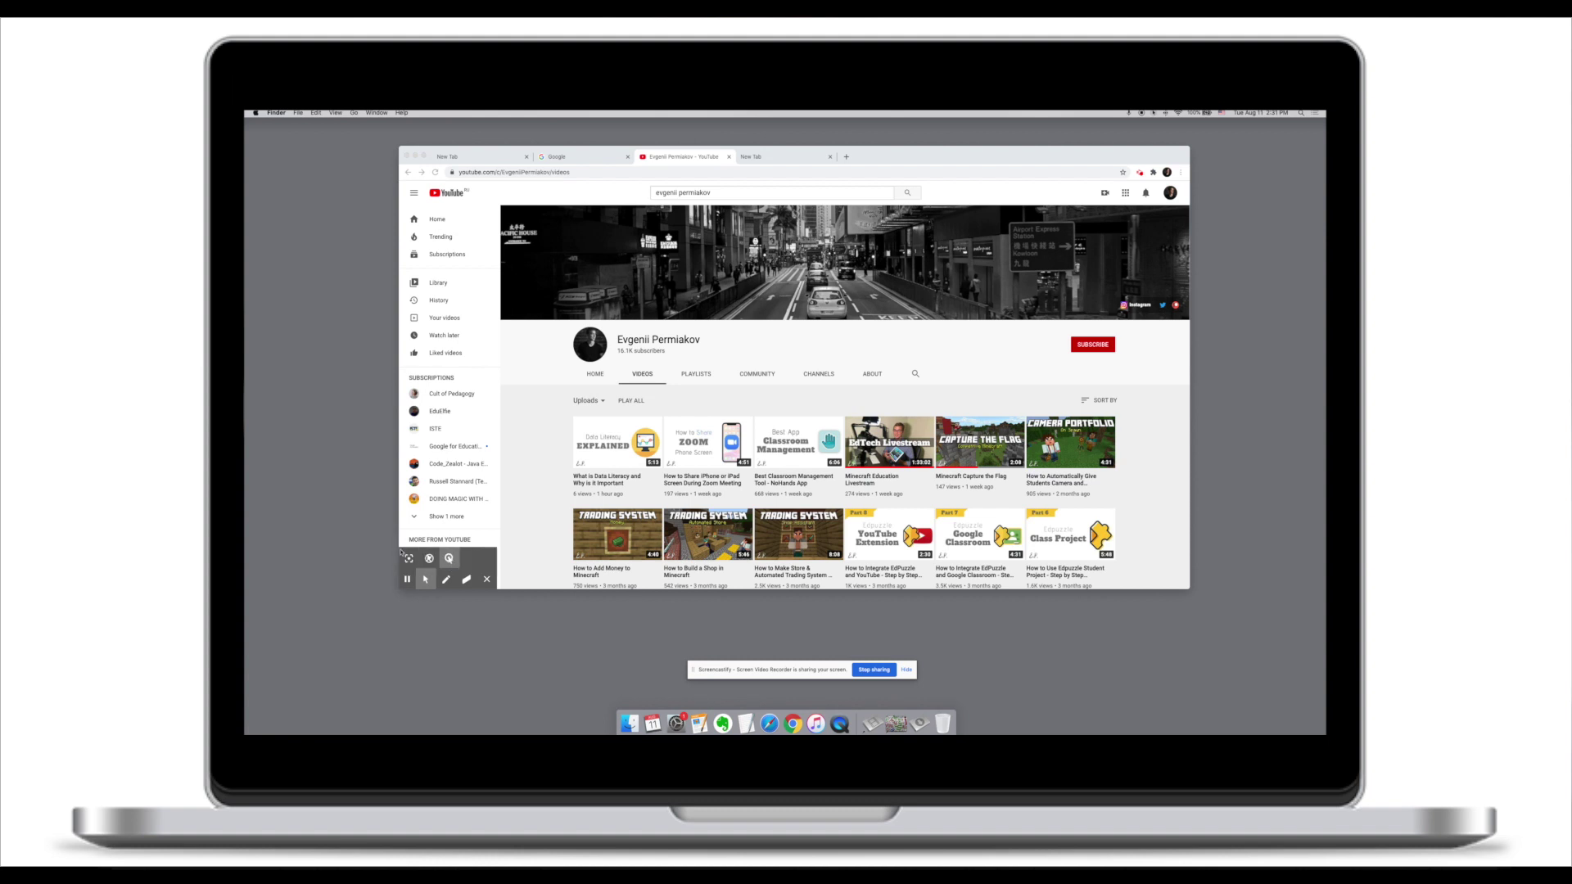
# Circle the search icon in red with the pen, erase stray marks, then pause and stop recording
pyautogui.click(446, 578)
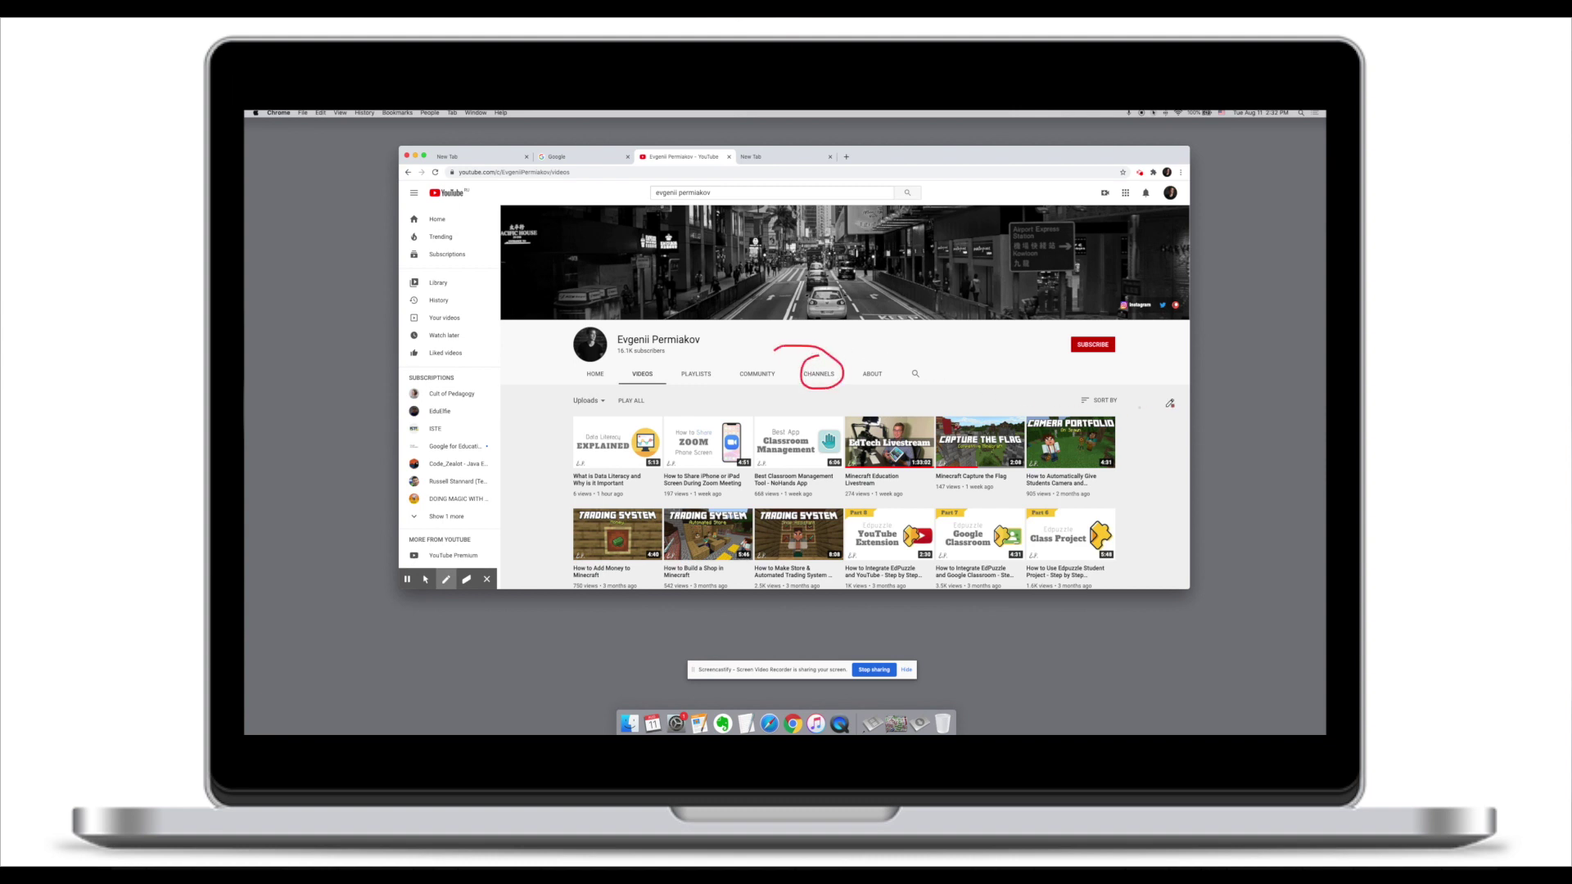
pyautogui.moveTo(929, 344); pyautogui.dragTo(908, 354)
pyautogui.moveTo(439, 561)
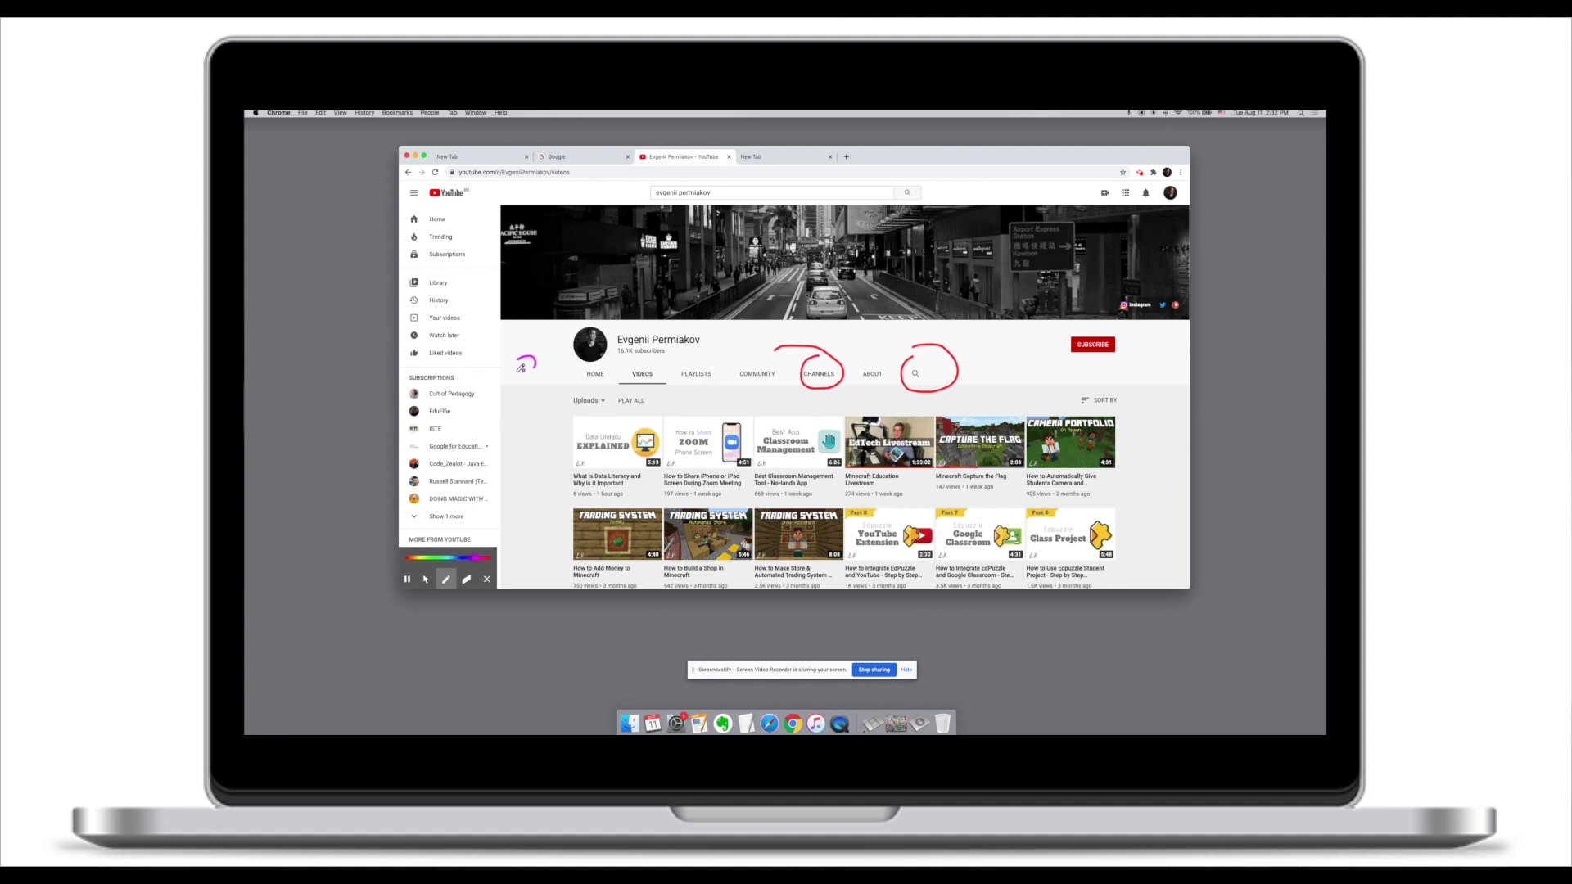
pyautogui.moveTo(521, 367); pyautogui.dragTo(518, 366)
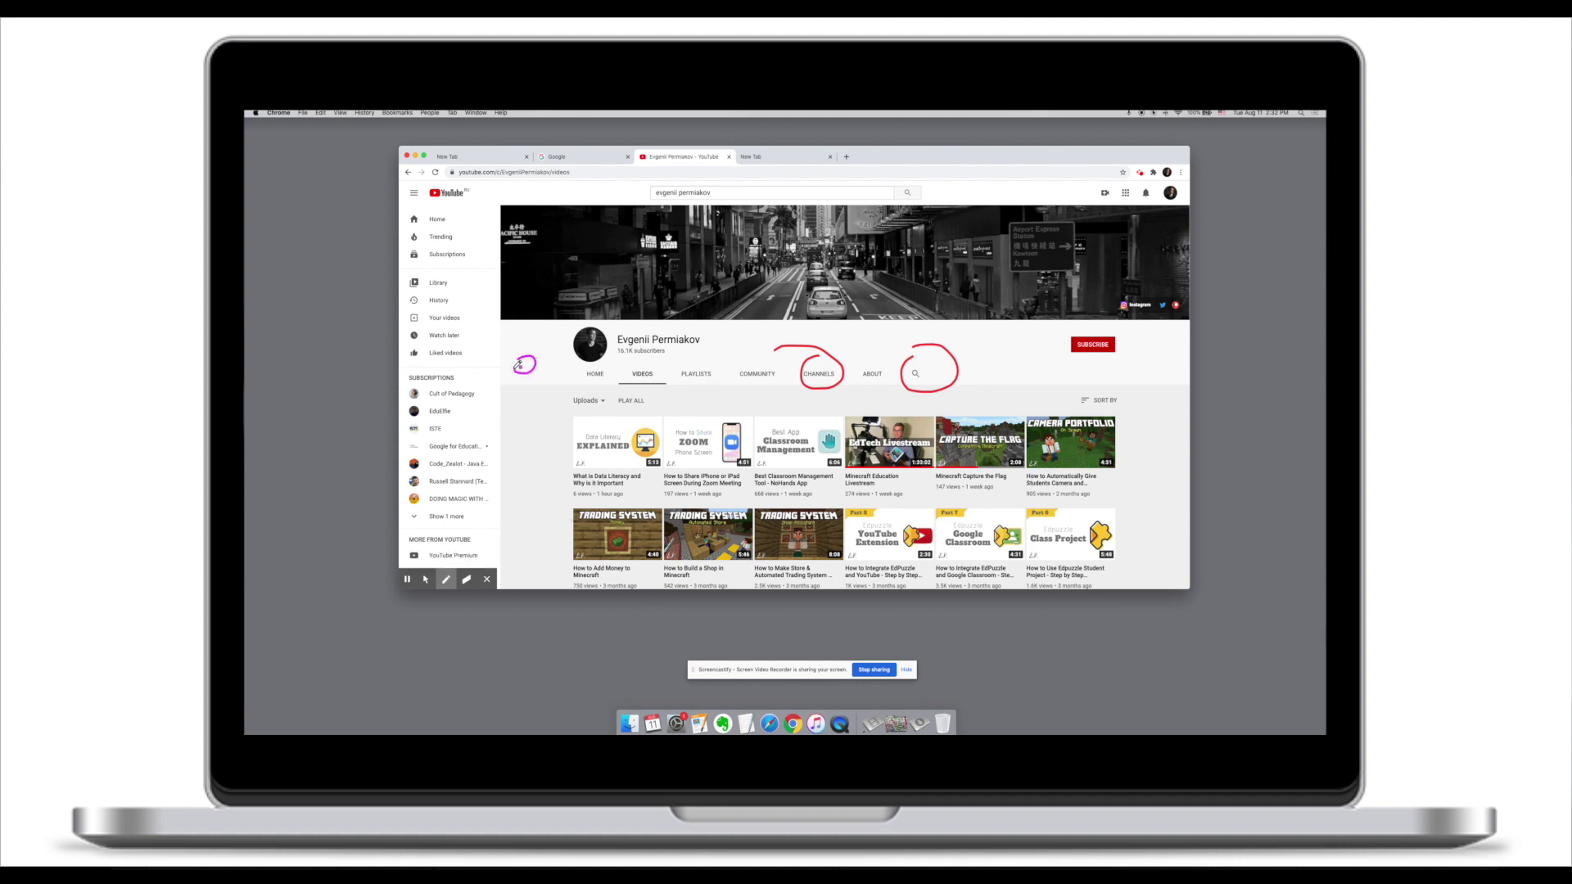
pyautogui.click(465, 582)
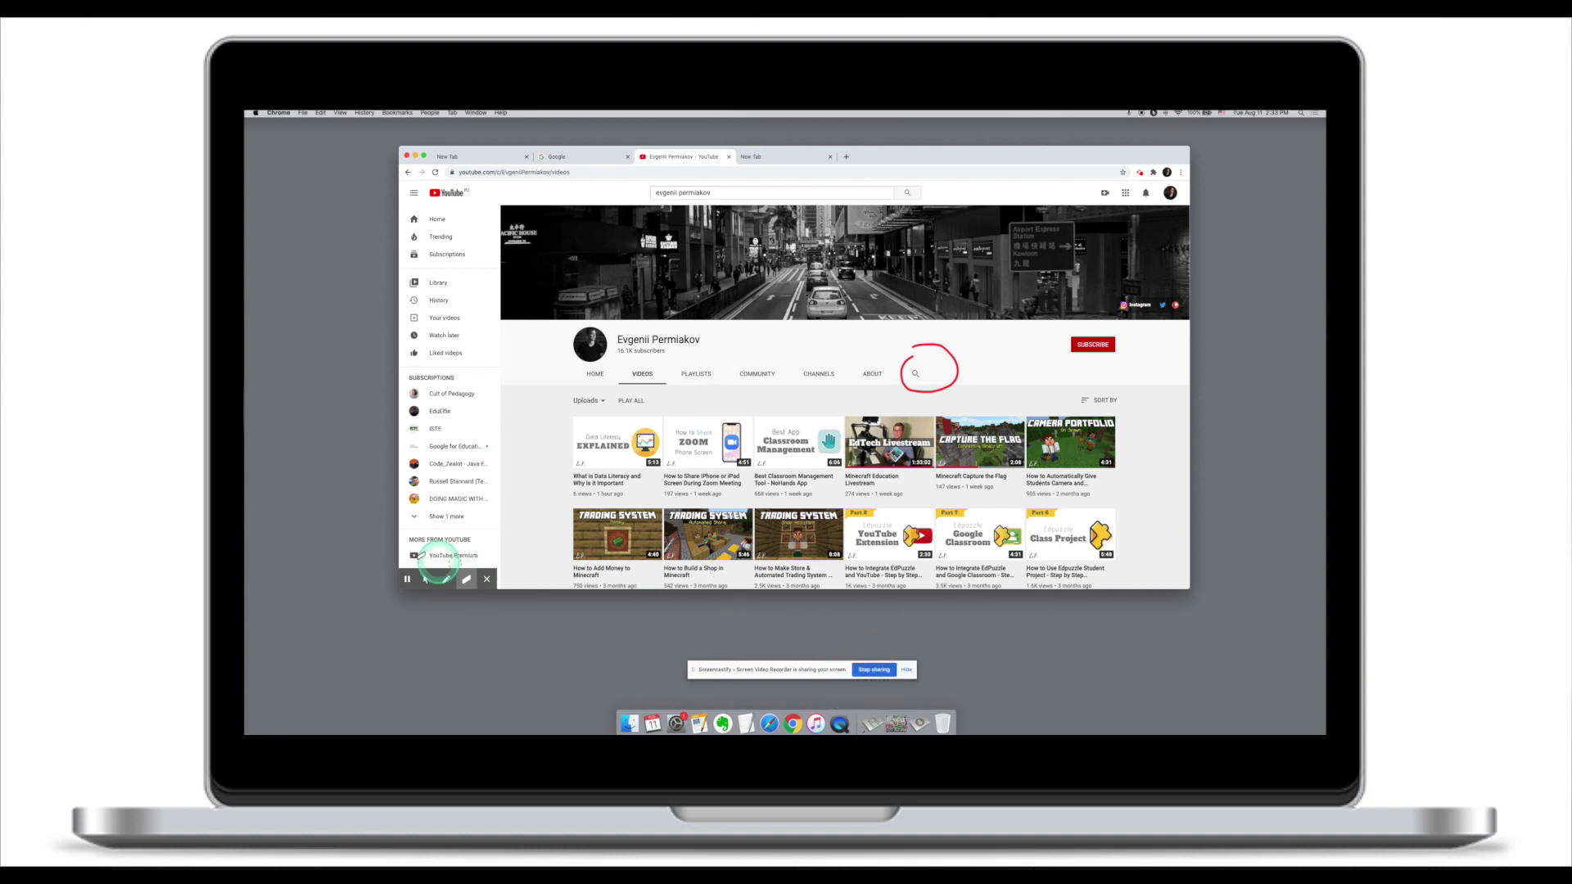
pyautogui.click(407, 579)
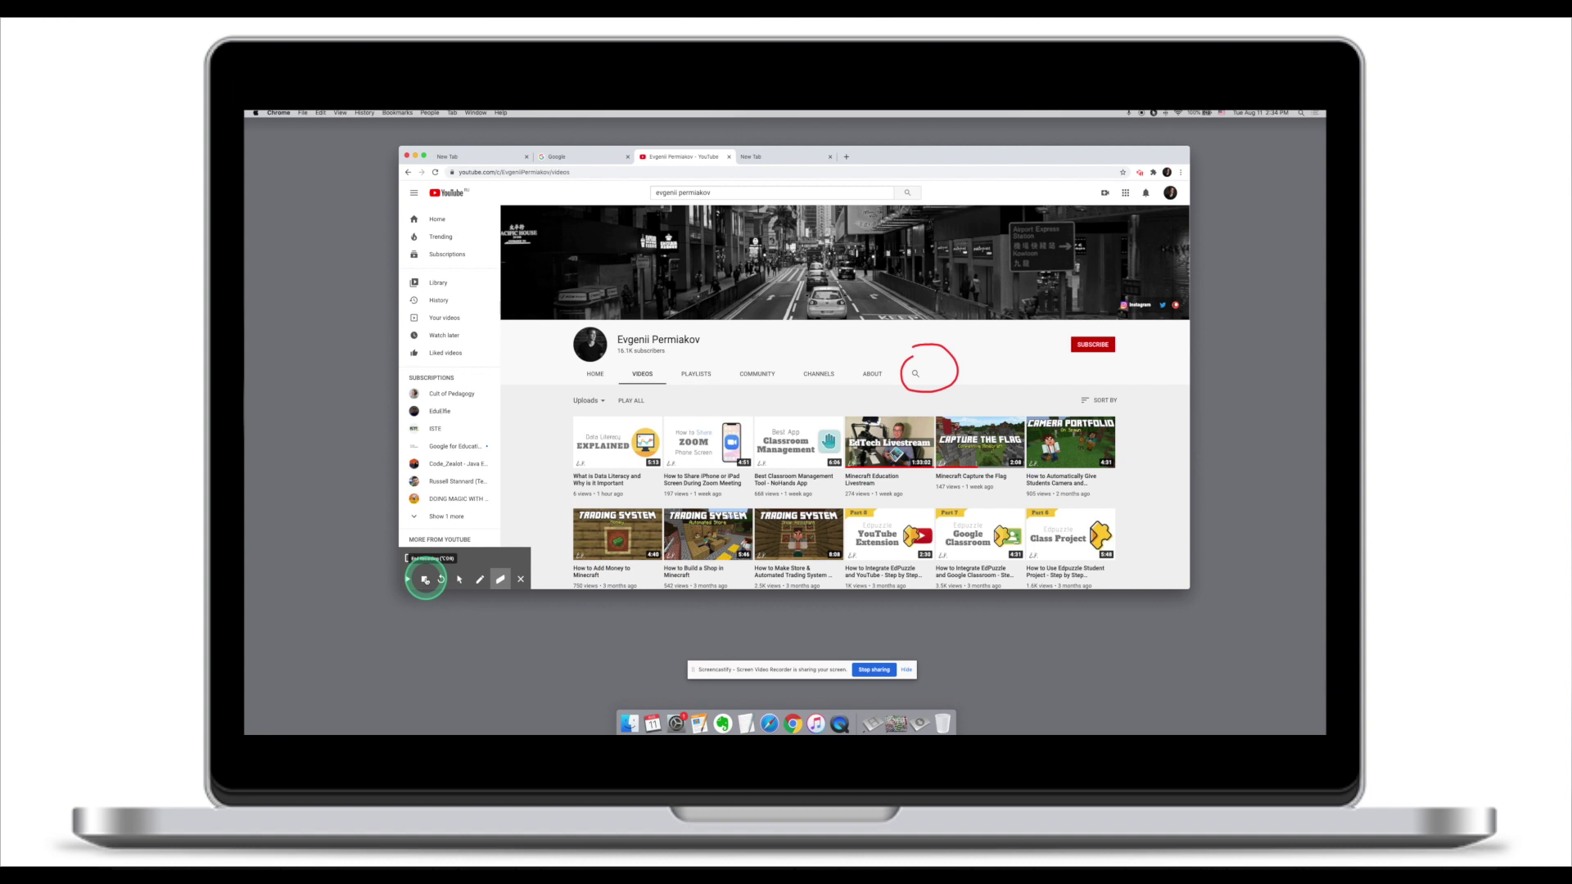
pyautogui.click(881, 671)
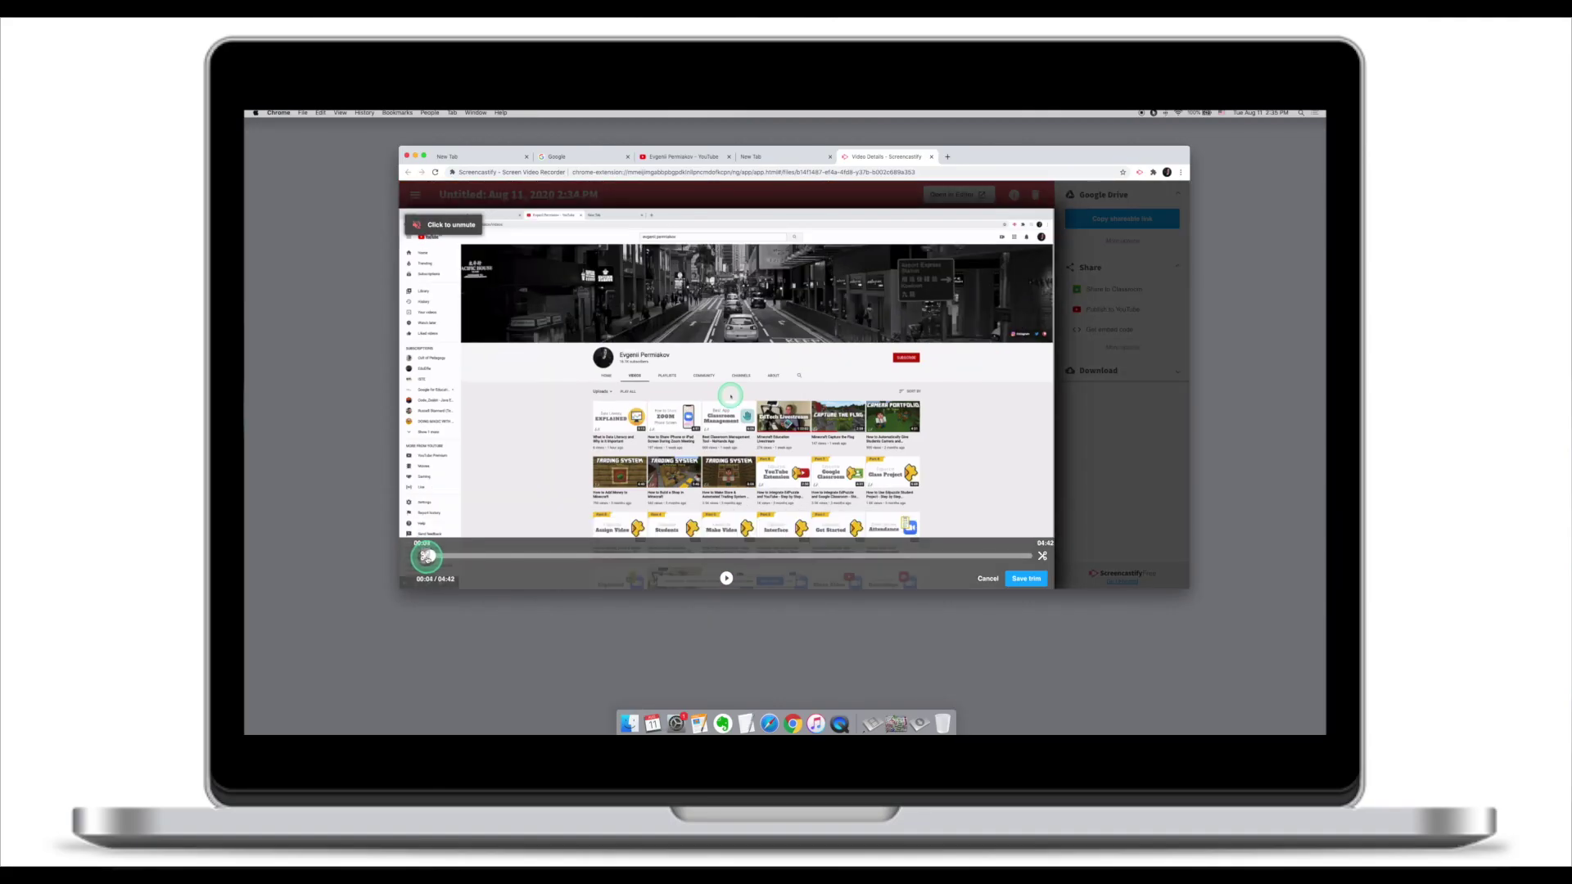
# Set the trim handles to 00:21 and 04:16 and save the trim
pyautogui.moveTo(440, 557); pyautogui.dragTo(447, 557)
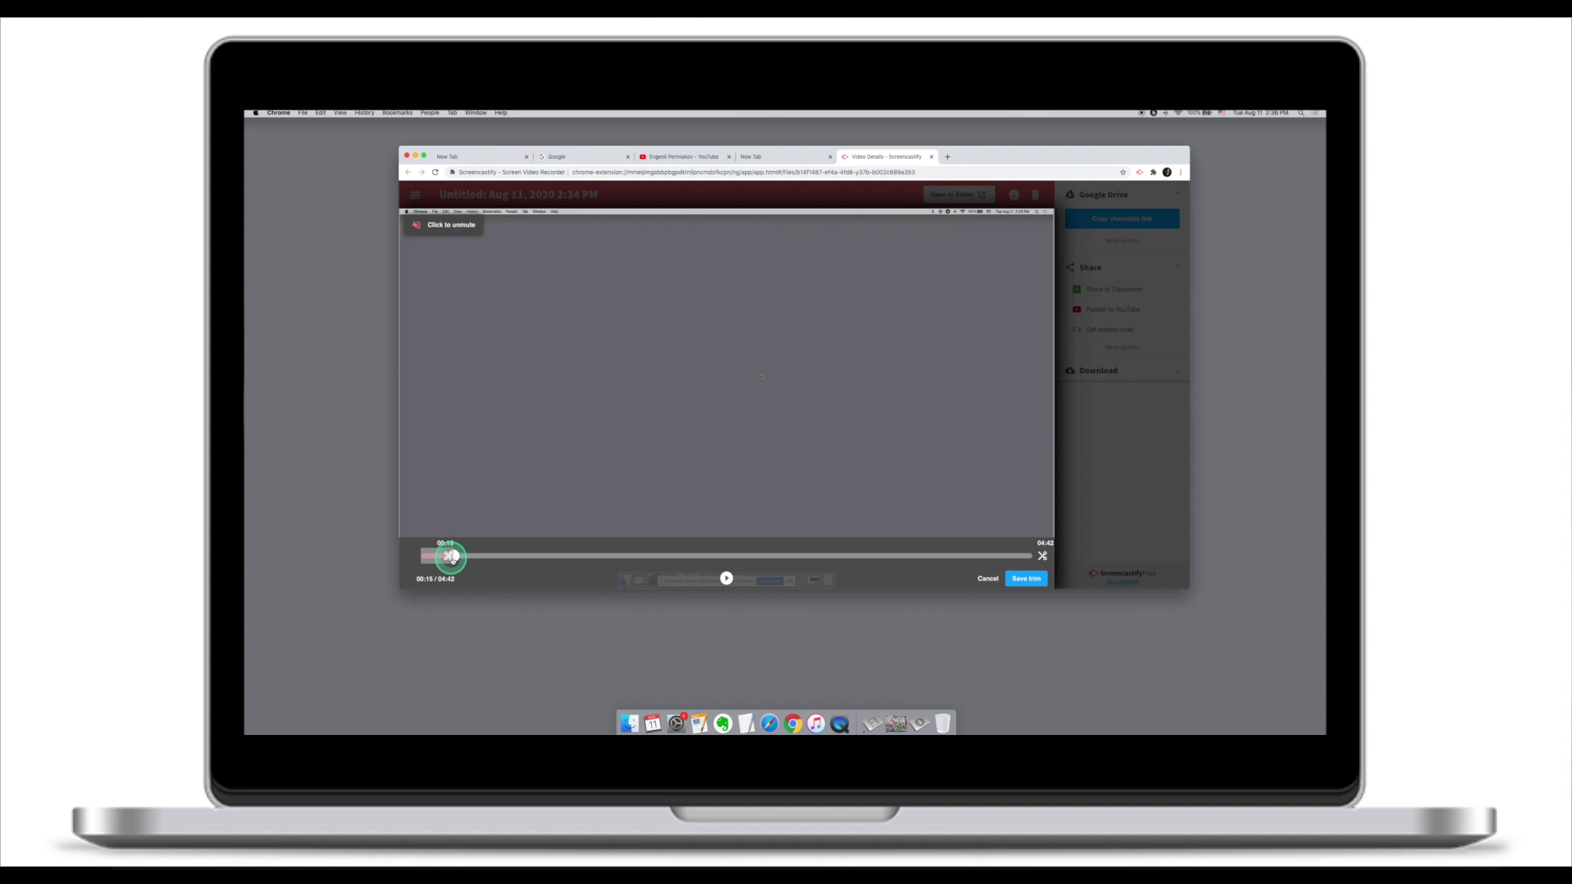
pyautogui.click(1043, 556)
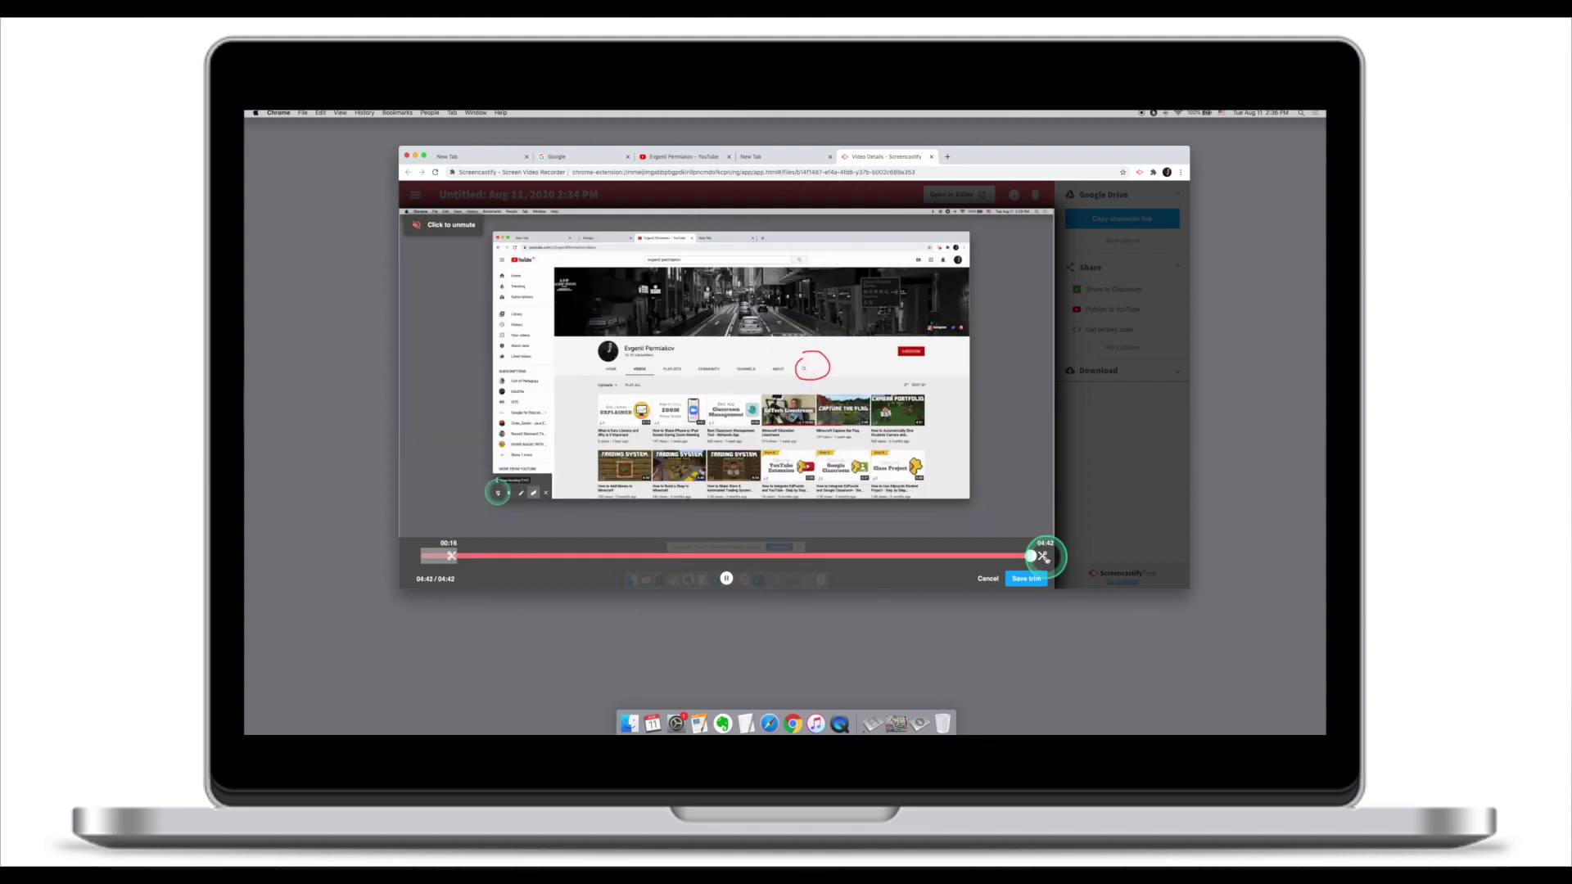
pyautogui.moveTo(1034, 557); pyautogui.dragTo(977, 556)
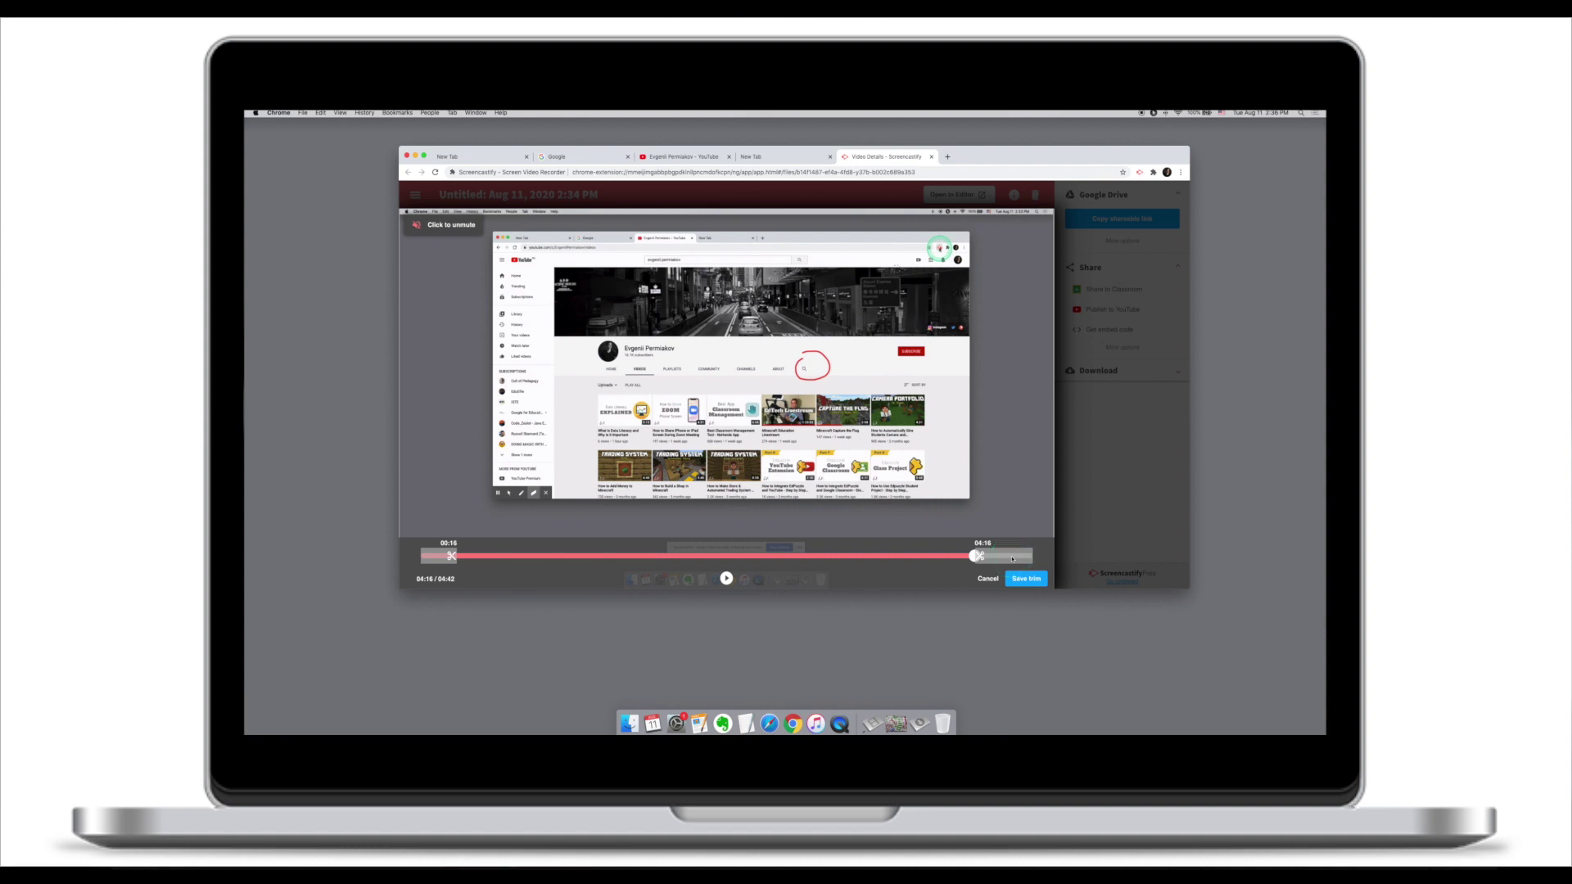
pyautogui.moveTo(451, 556); pyautogui.dragTo(468, 556)
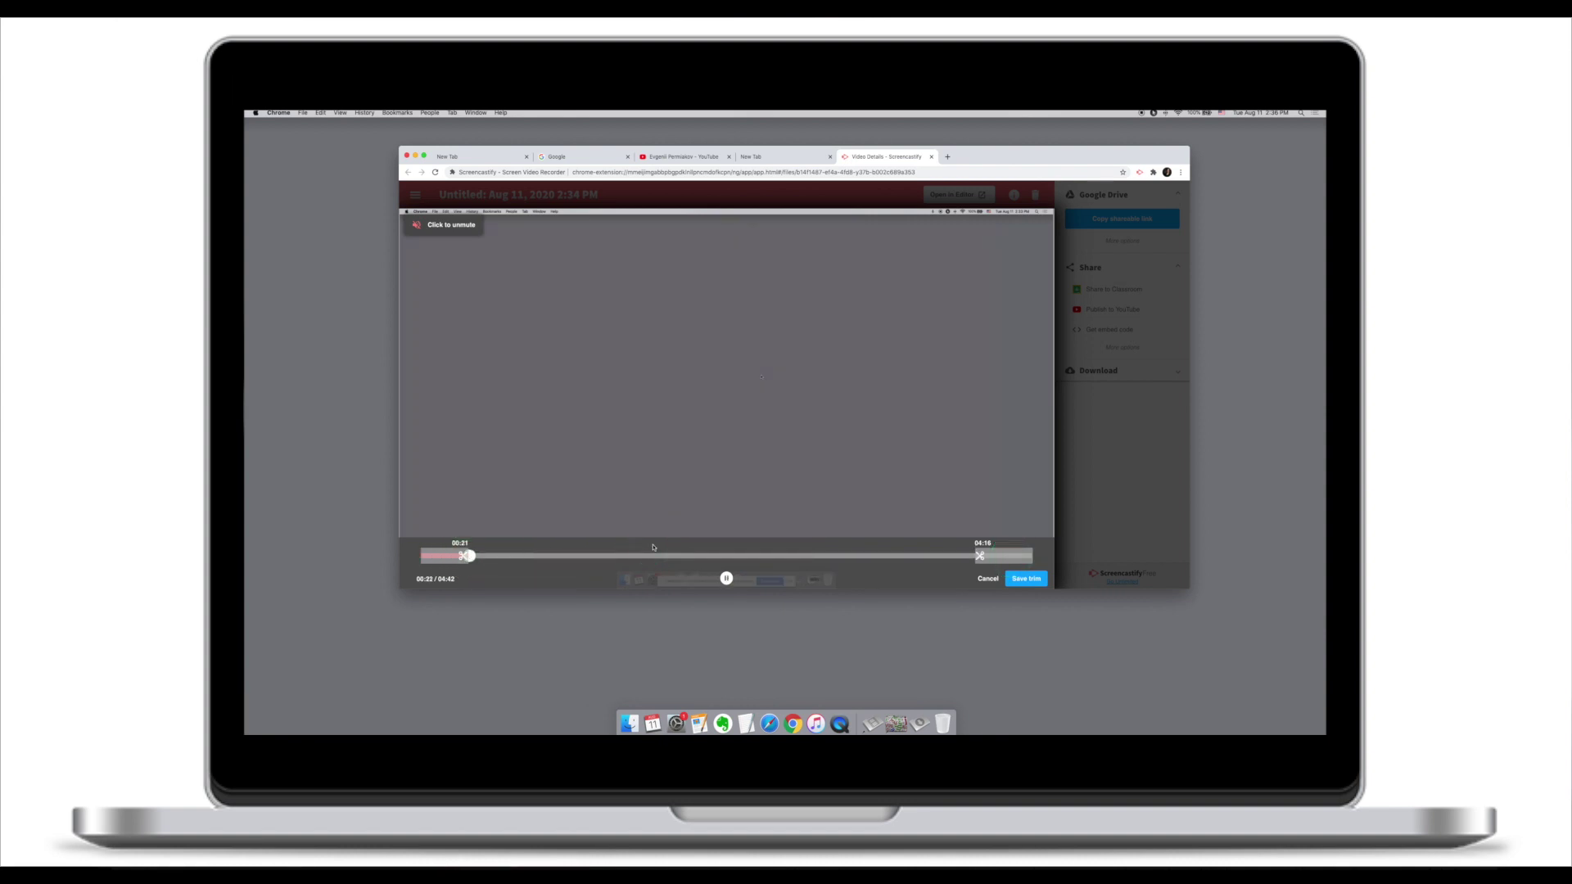
pyautogui.click(1027, 579)
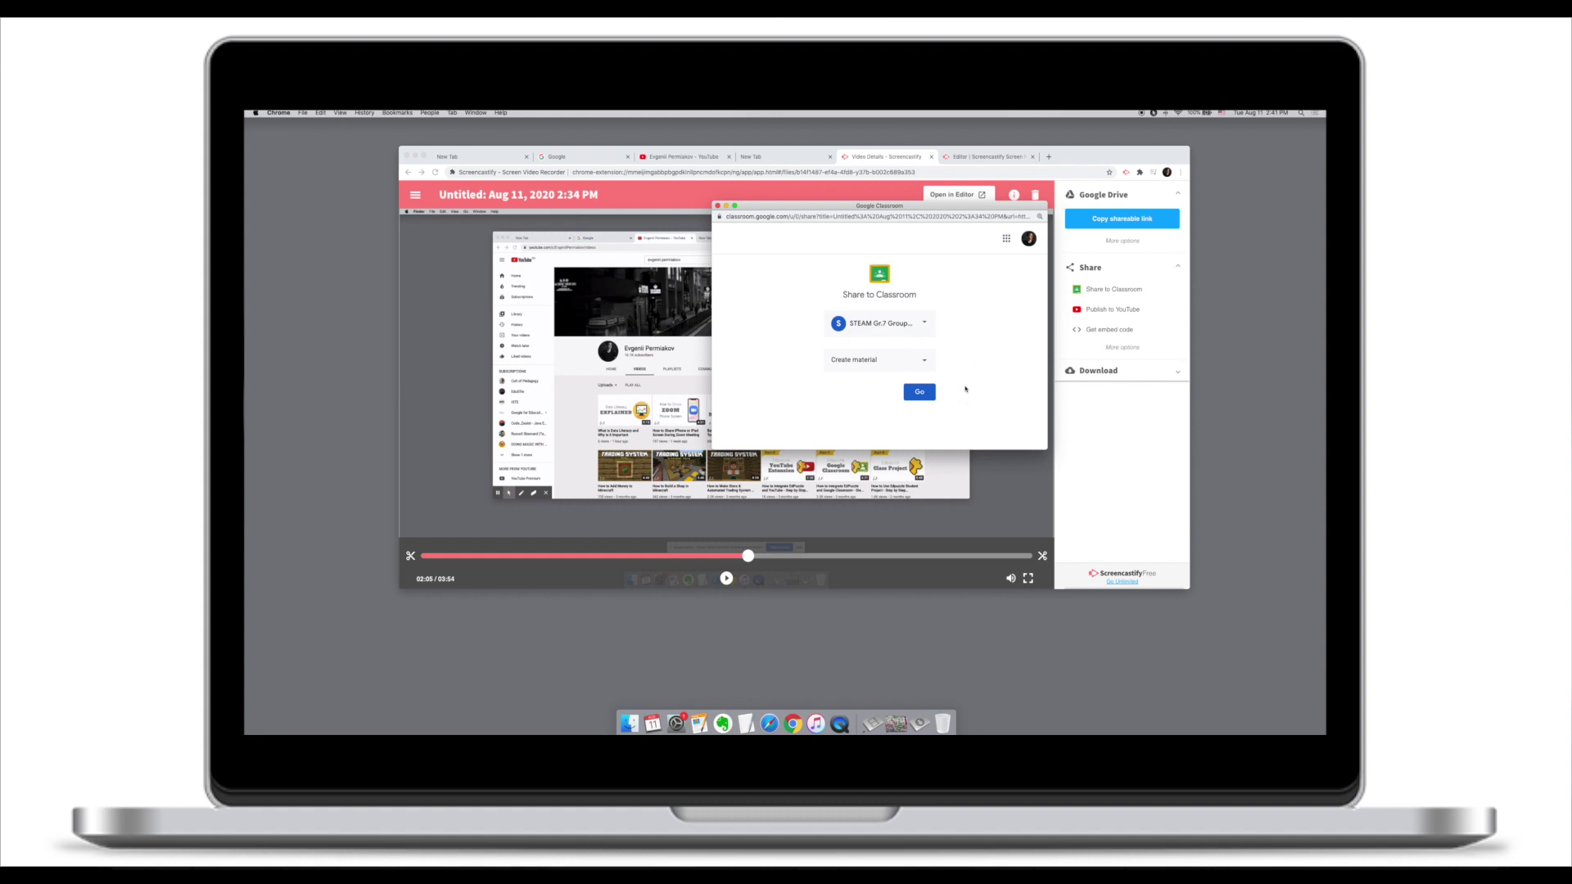
# Post the video as material titled 'Untitled: Aug 11, 2020 2:34 PM' and view it in the class
pyautogui.click(919, 392)
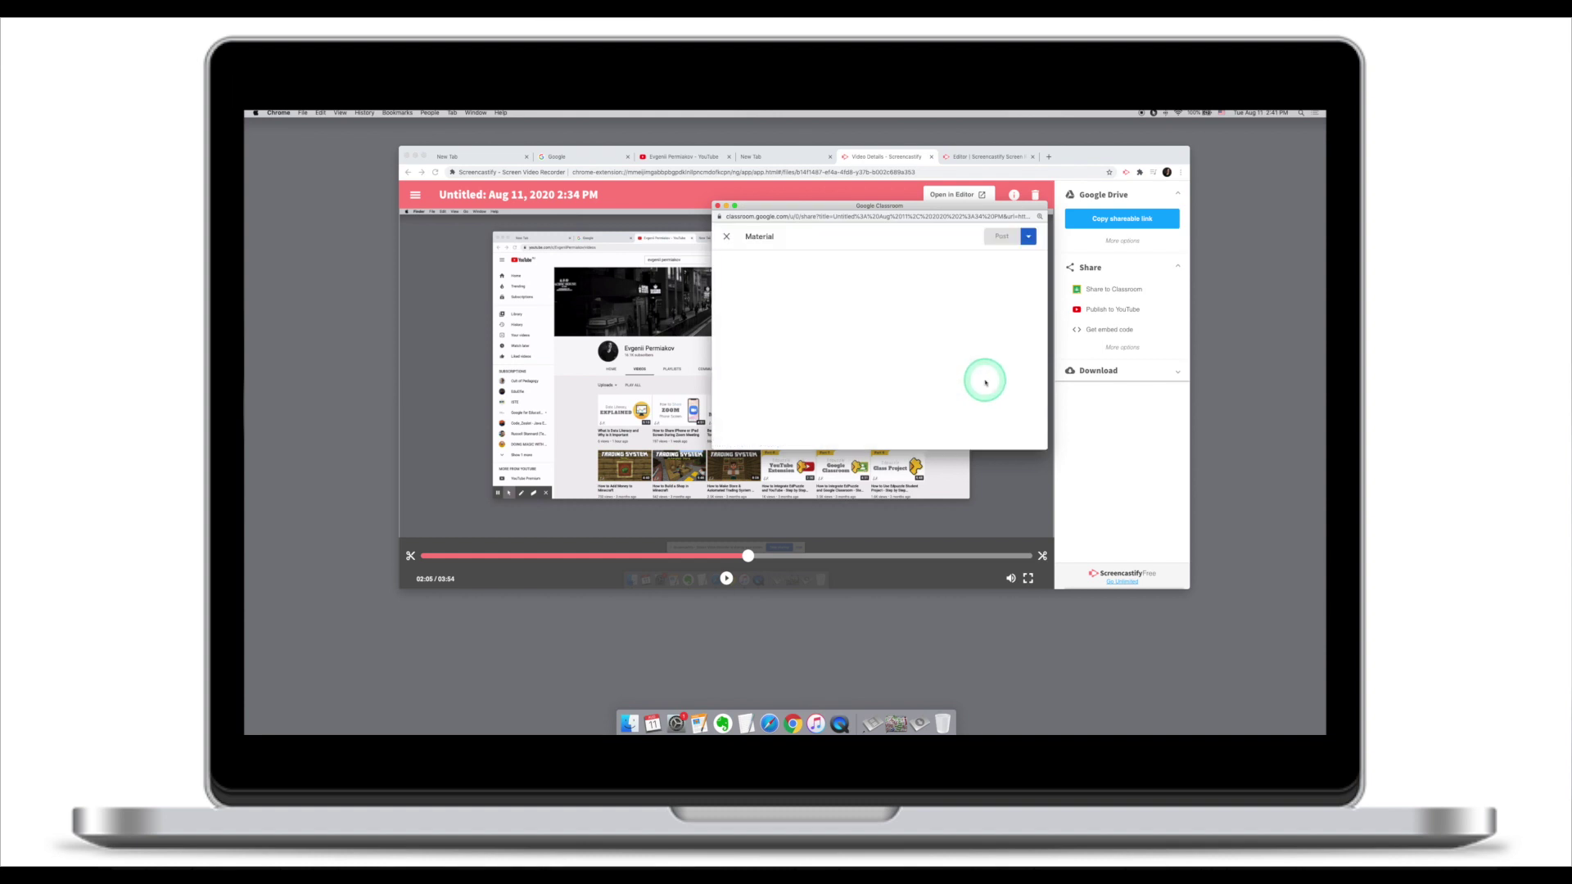
pyautogui.click(882, 333)
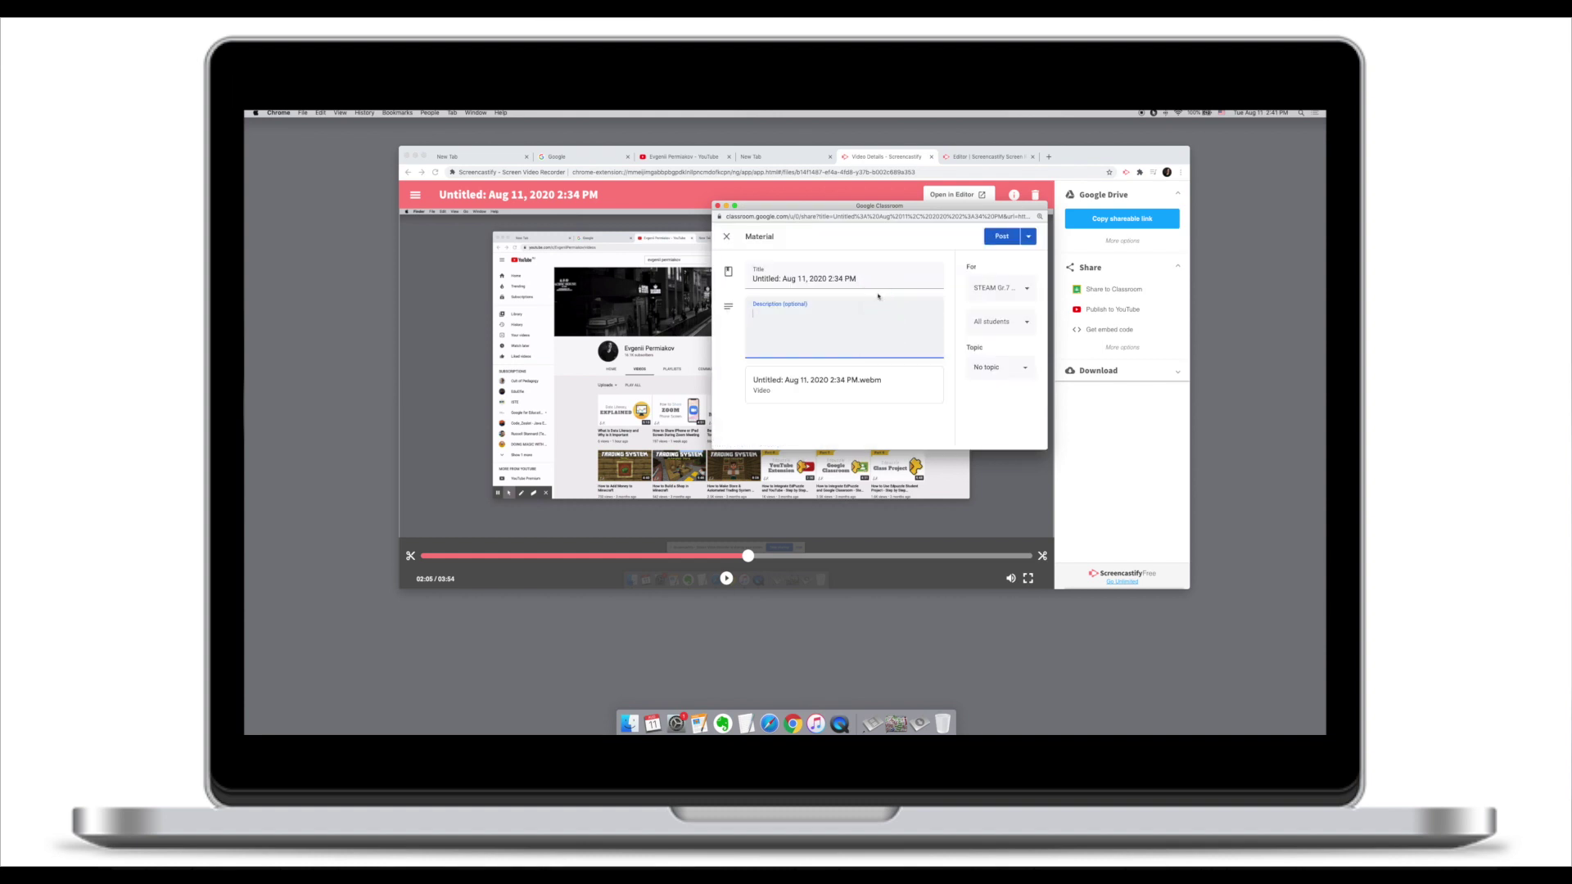
pyautogui.click(755, 278)
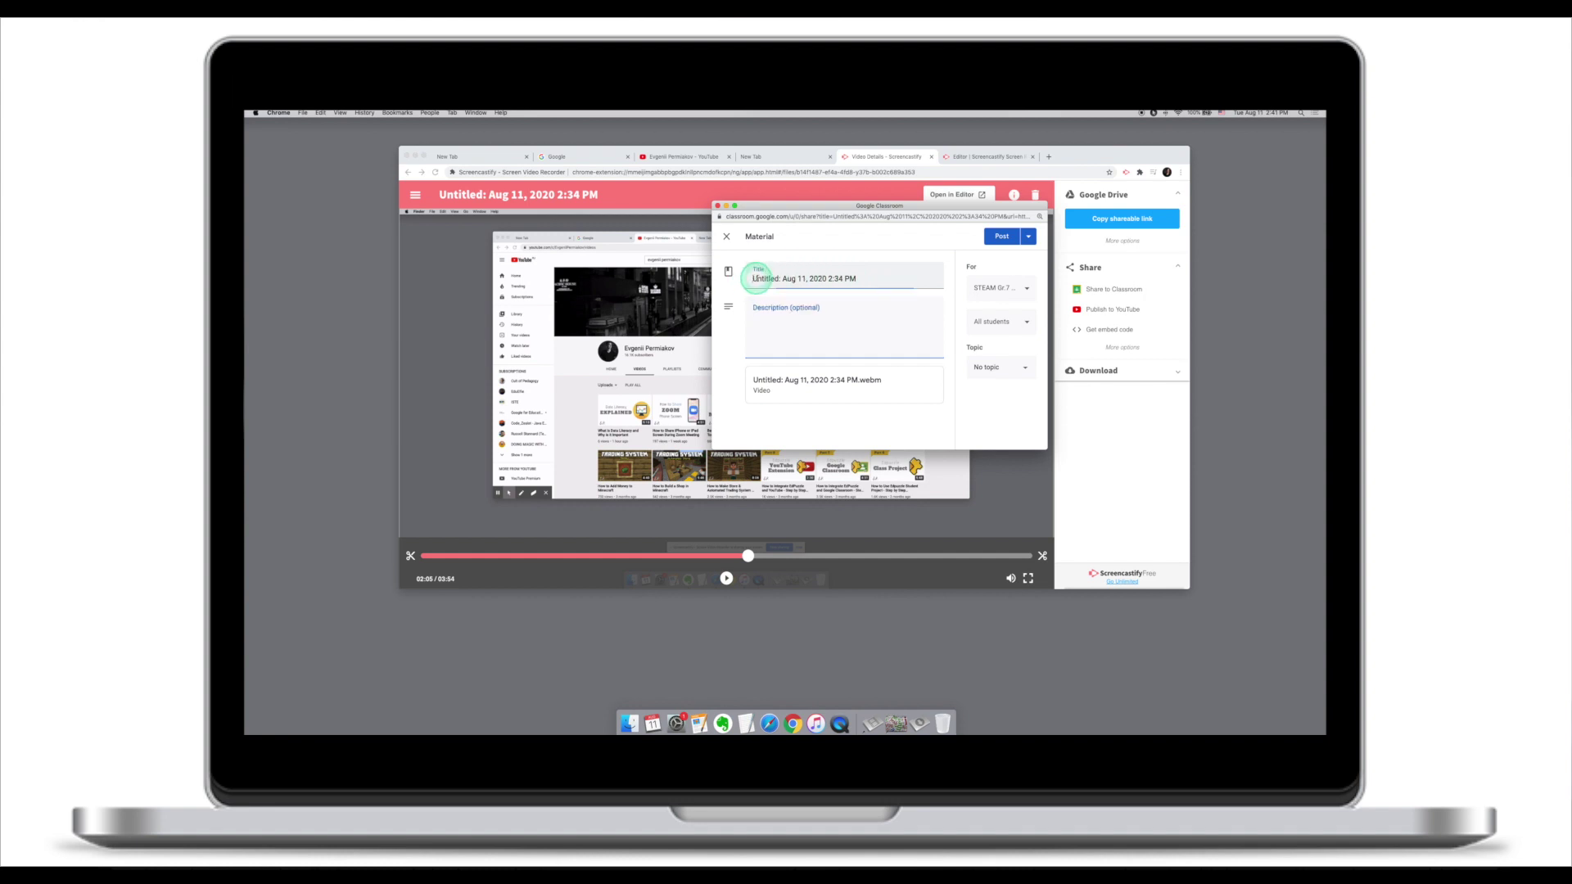
pyautogui.moveTo(755, 278); pyautogui.dragTo(856, 279)
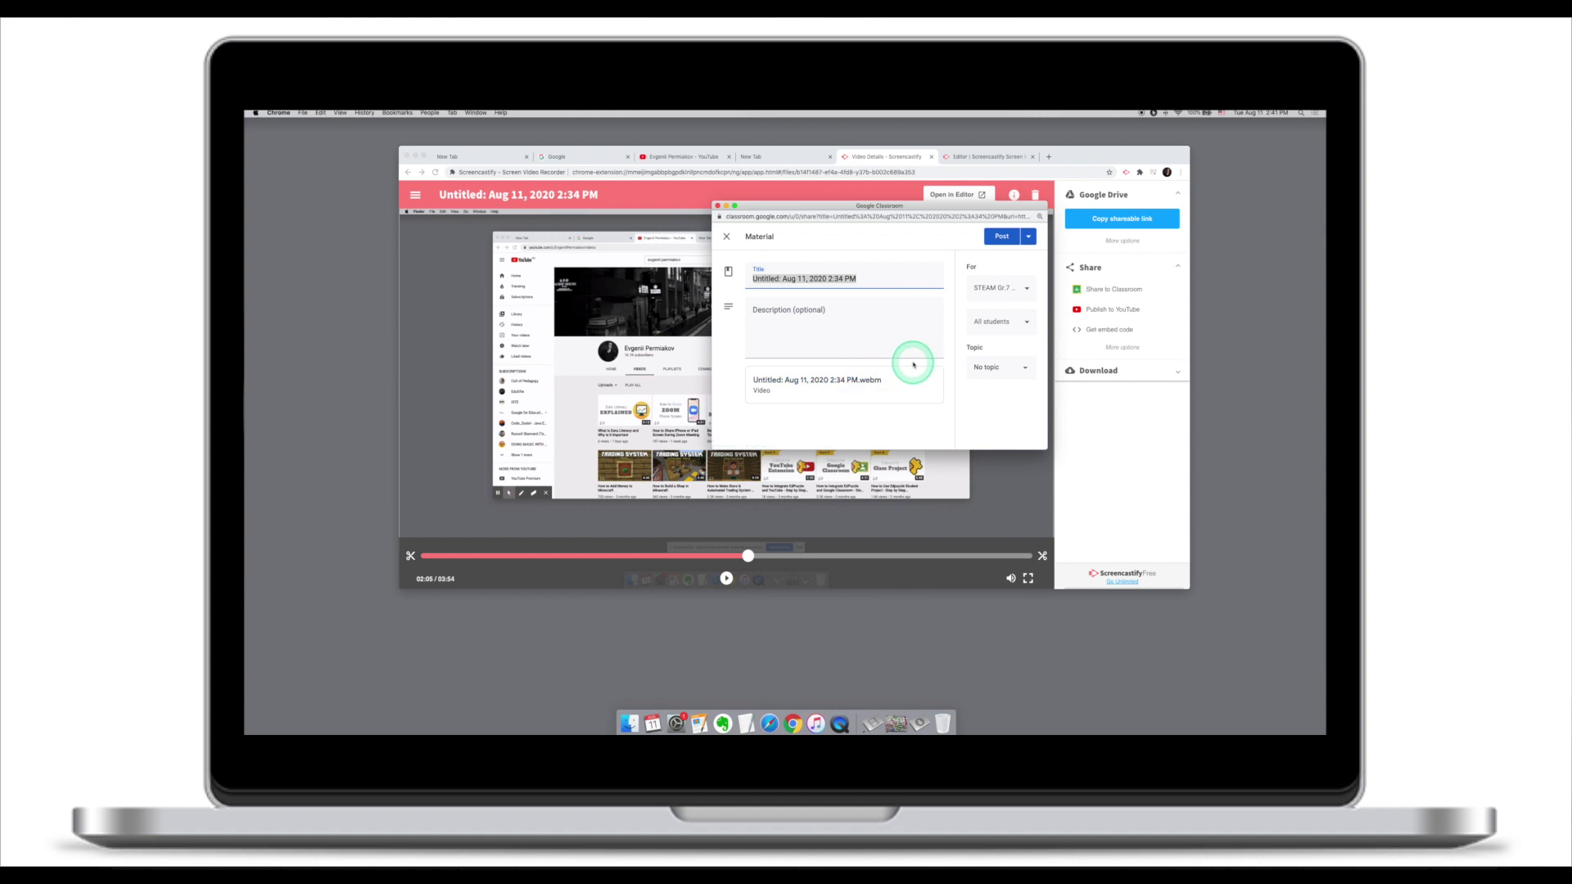
pyautogui.click(999, 237)
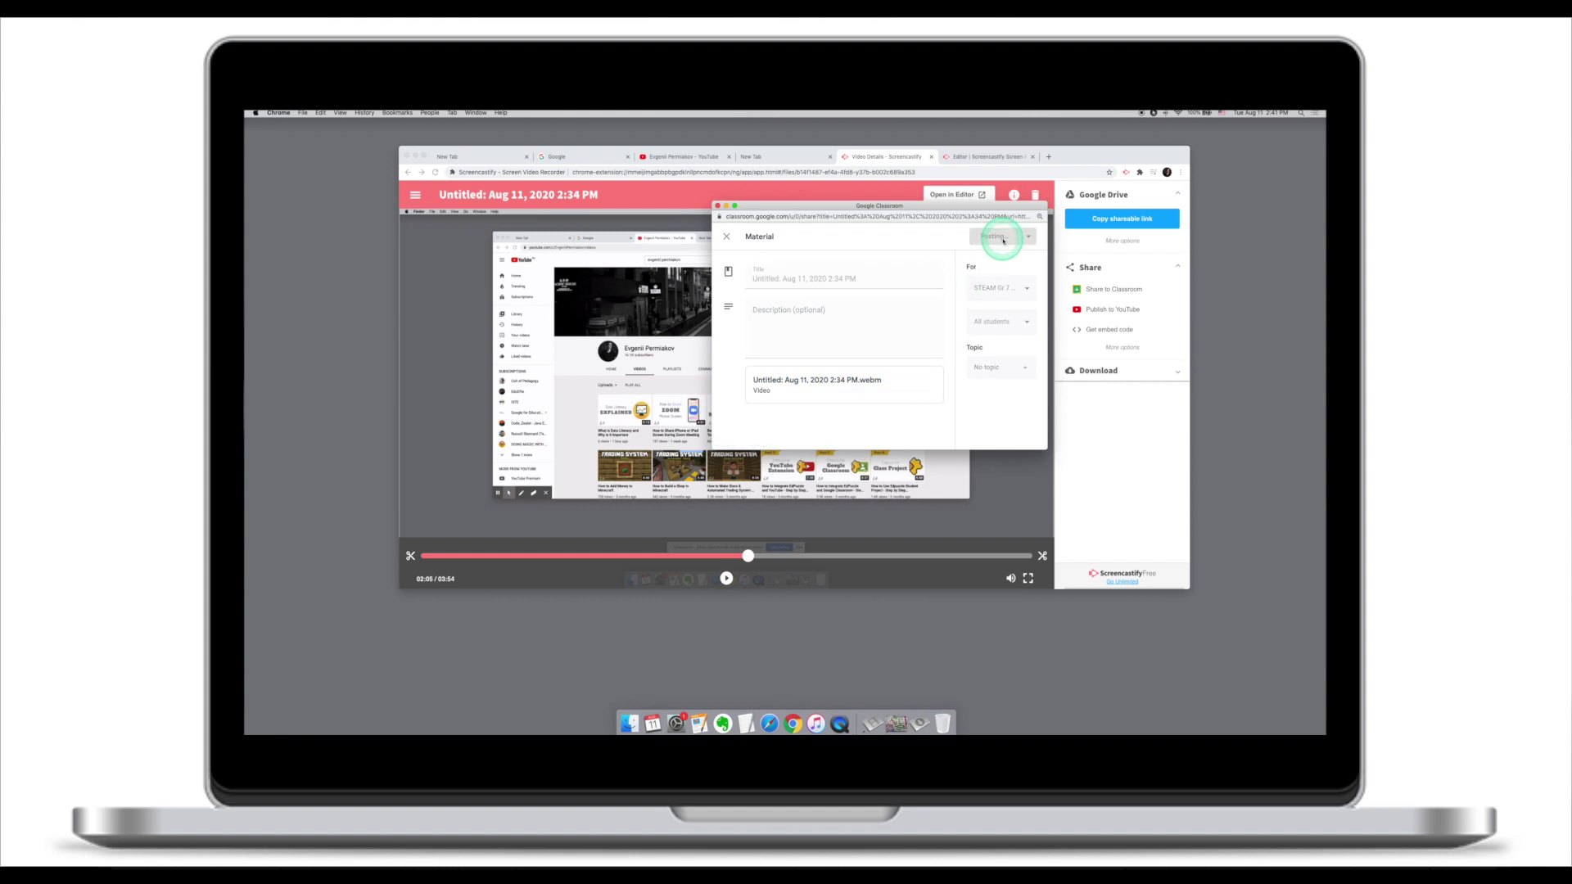
pyautogui.click(879, 316)
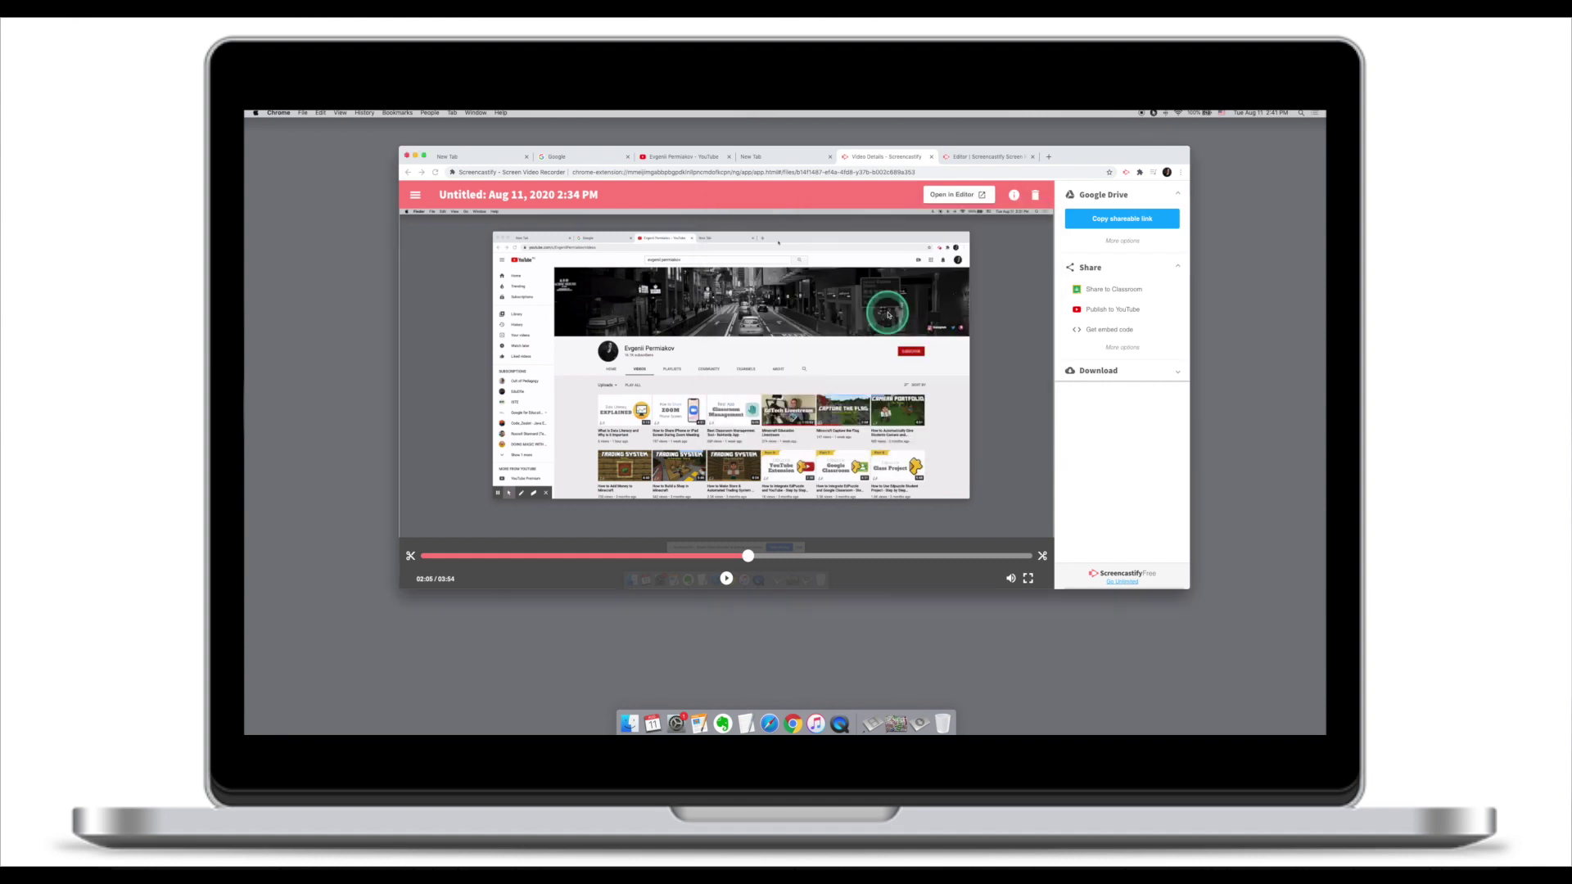
pyautogui.click(766, 204)
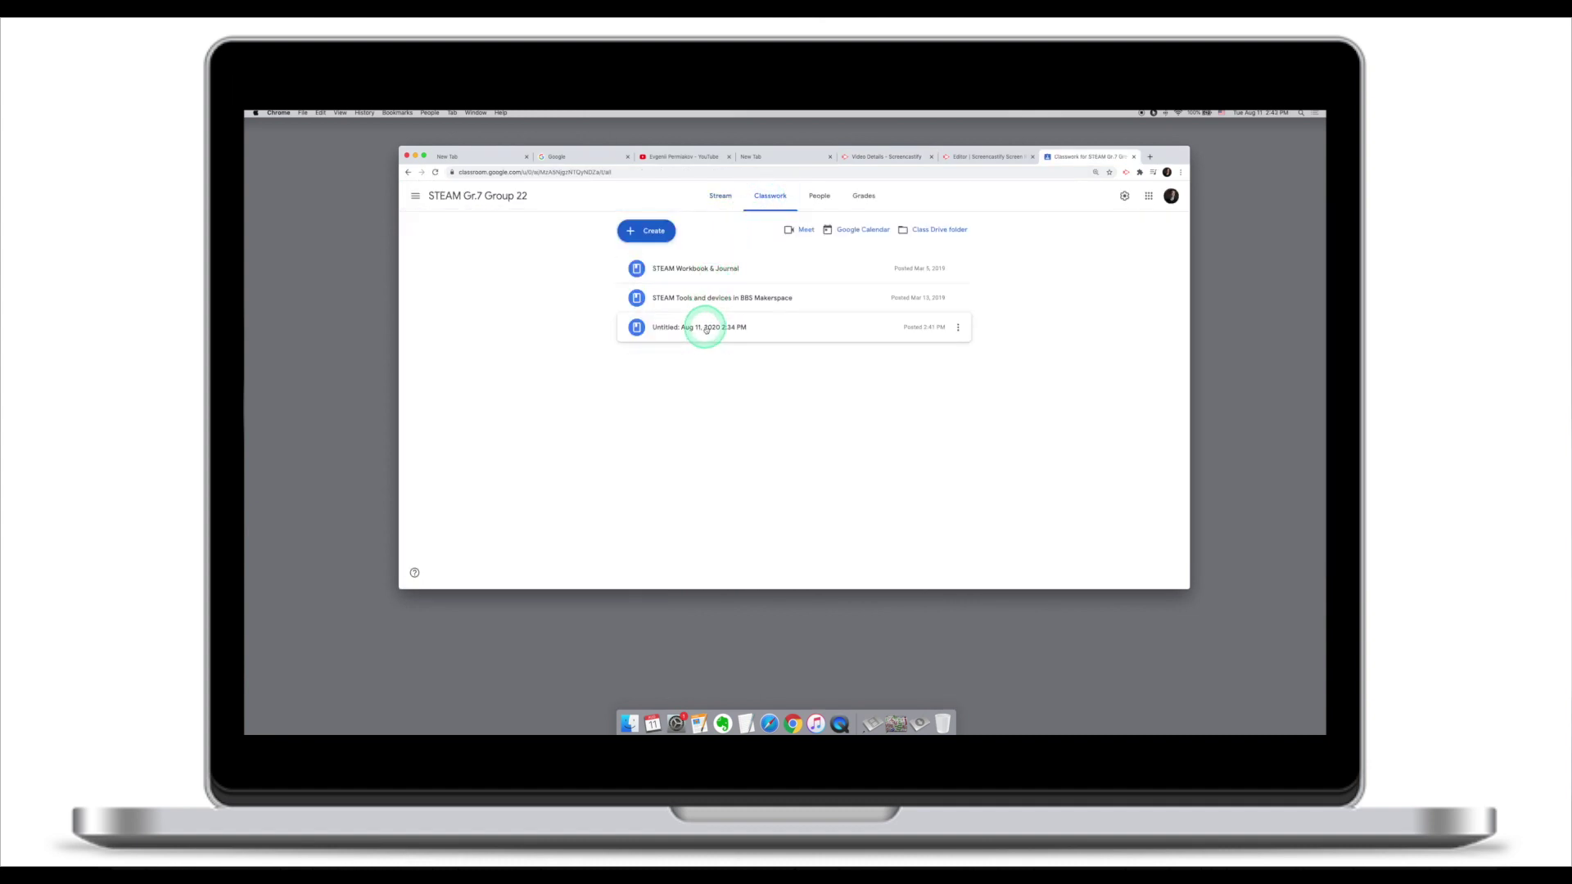
# Expand the Untitled material under Classwork and open its attached video
pyautogui.click(706, 333)
pyautogui.click(708, 391)
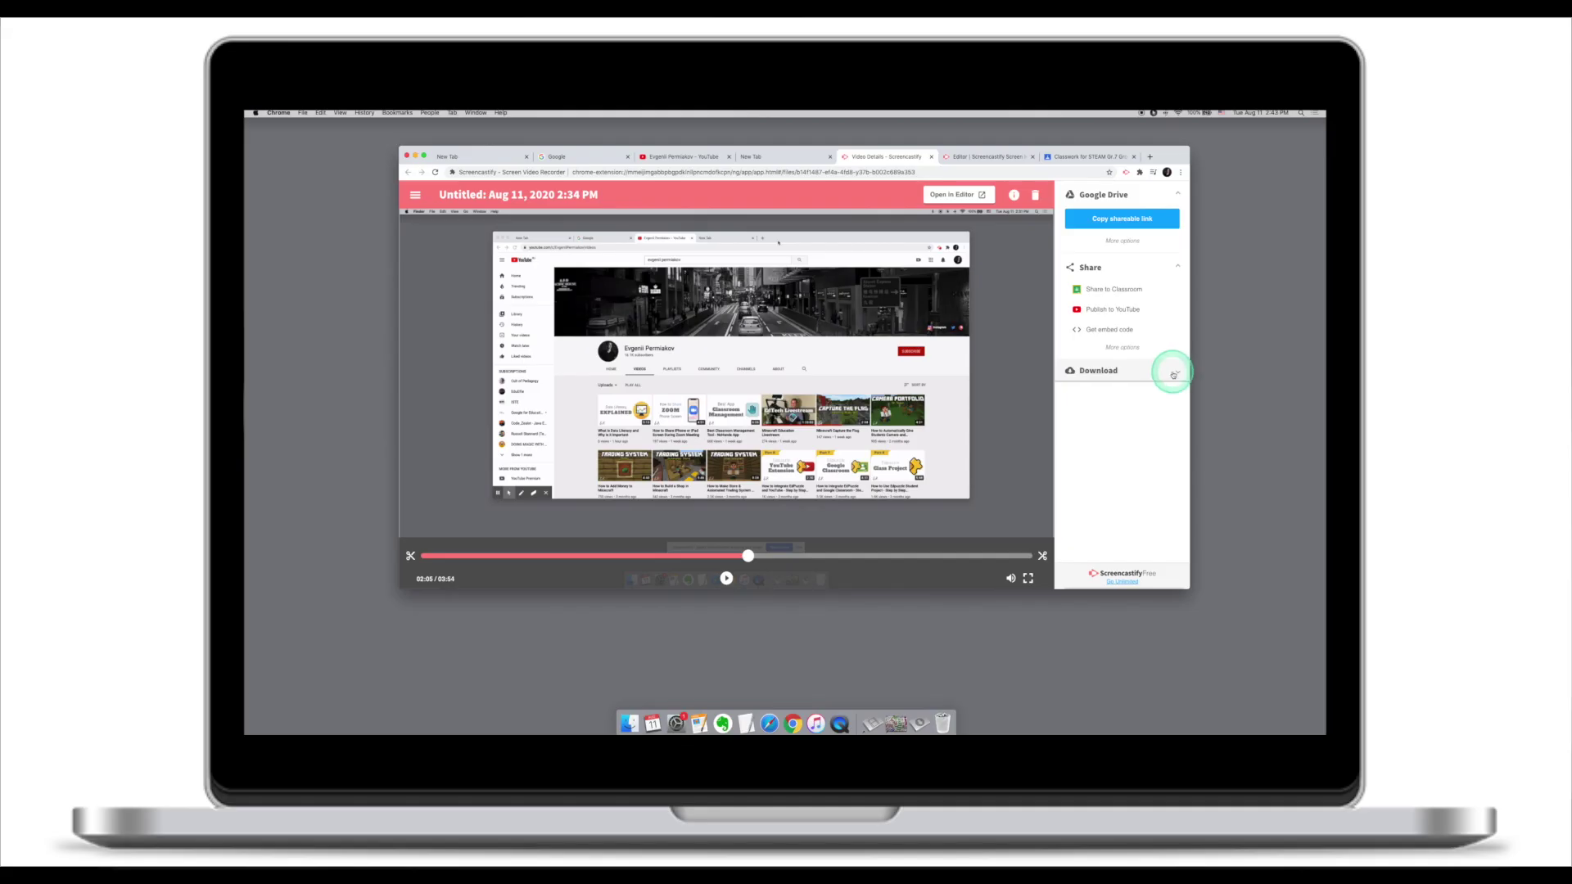
# Export the trimmed recording as an MP4 and download the exported file
pyautogui.click(1174, 373)
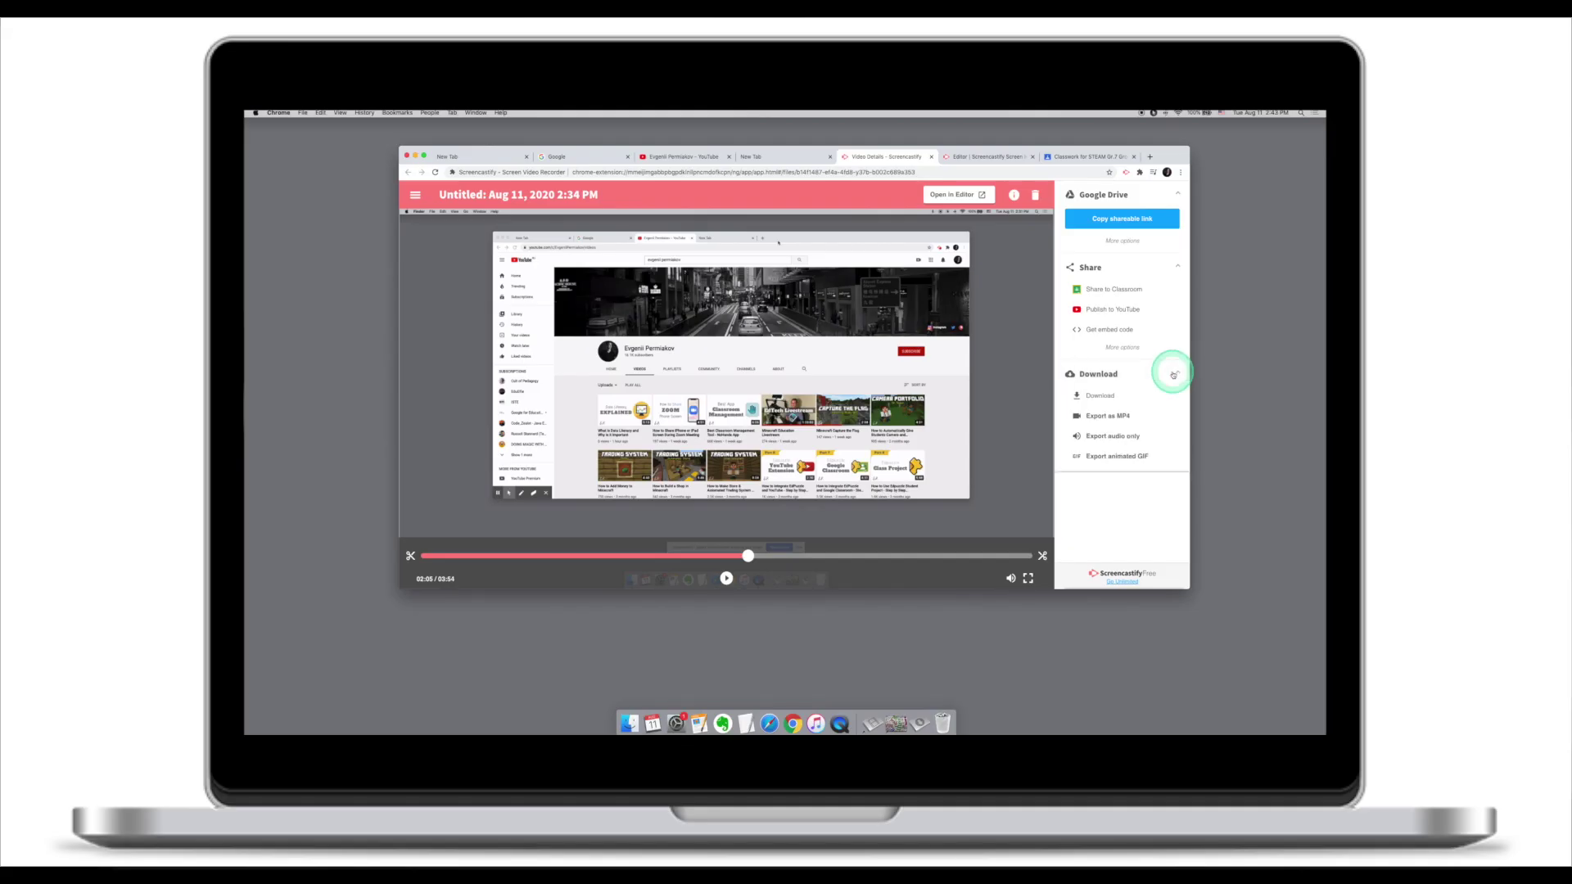
pyautogui.click(1124, 416)
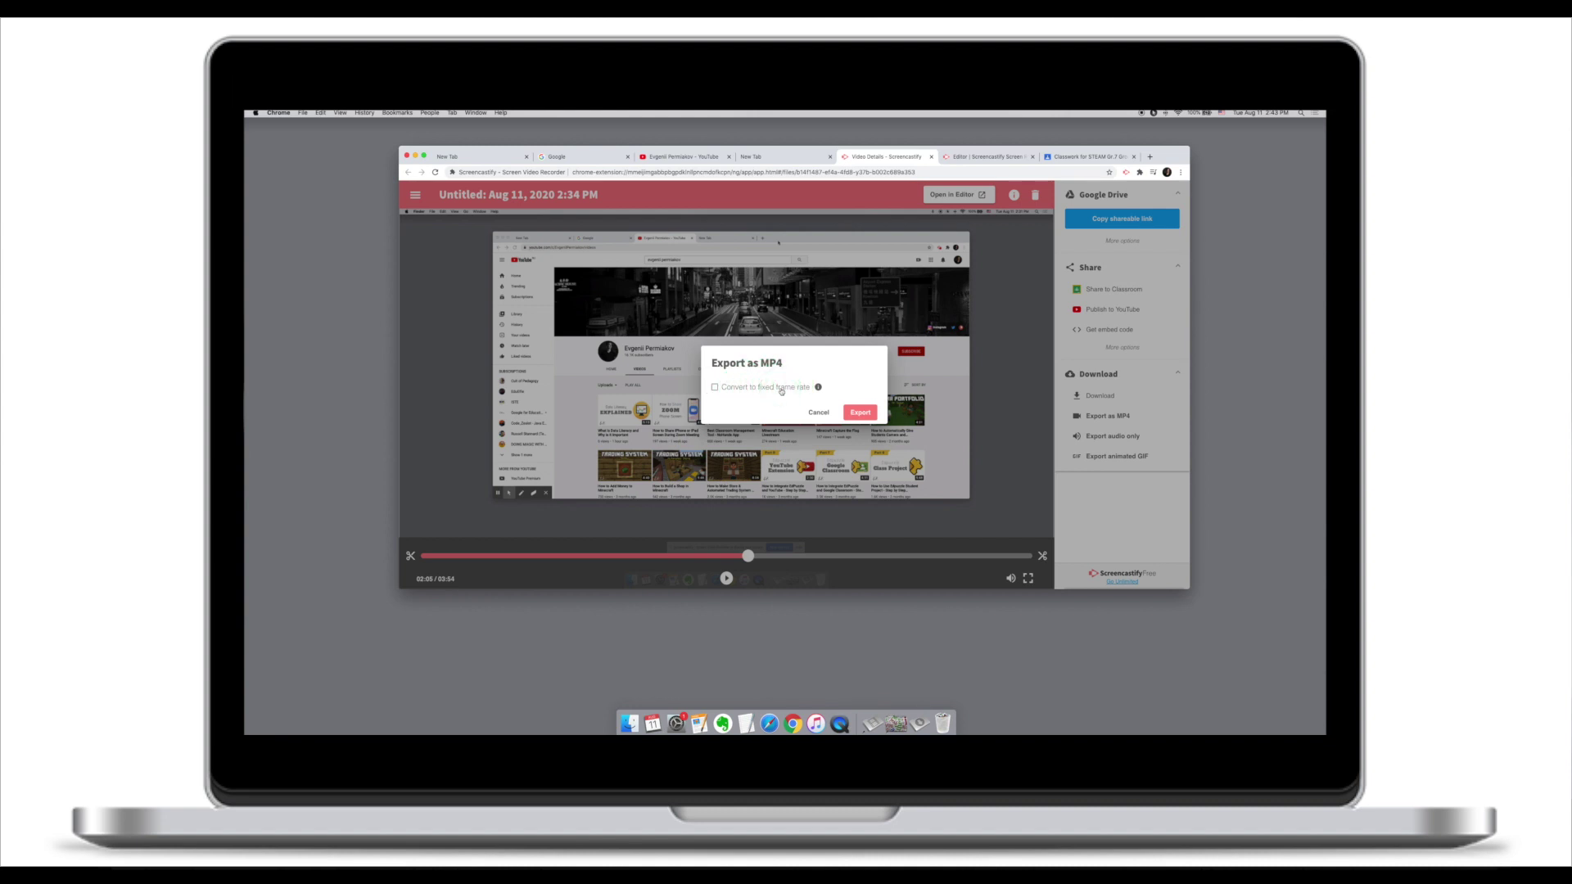
pyautogui.click(861, 413)
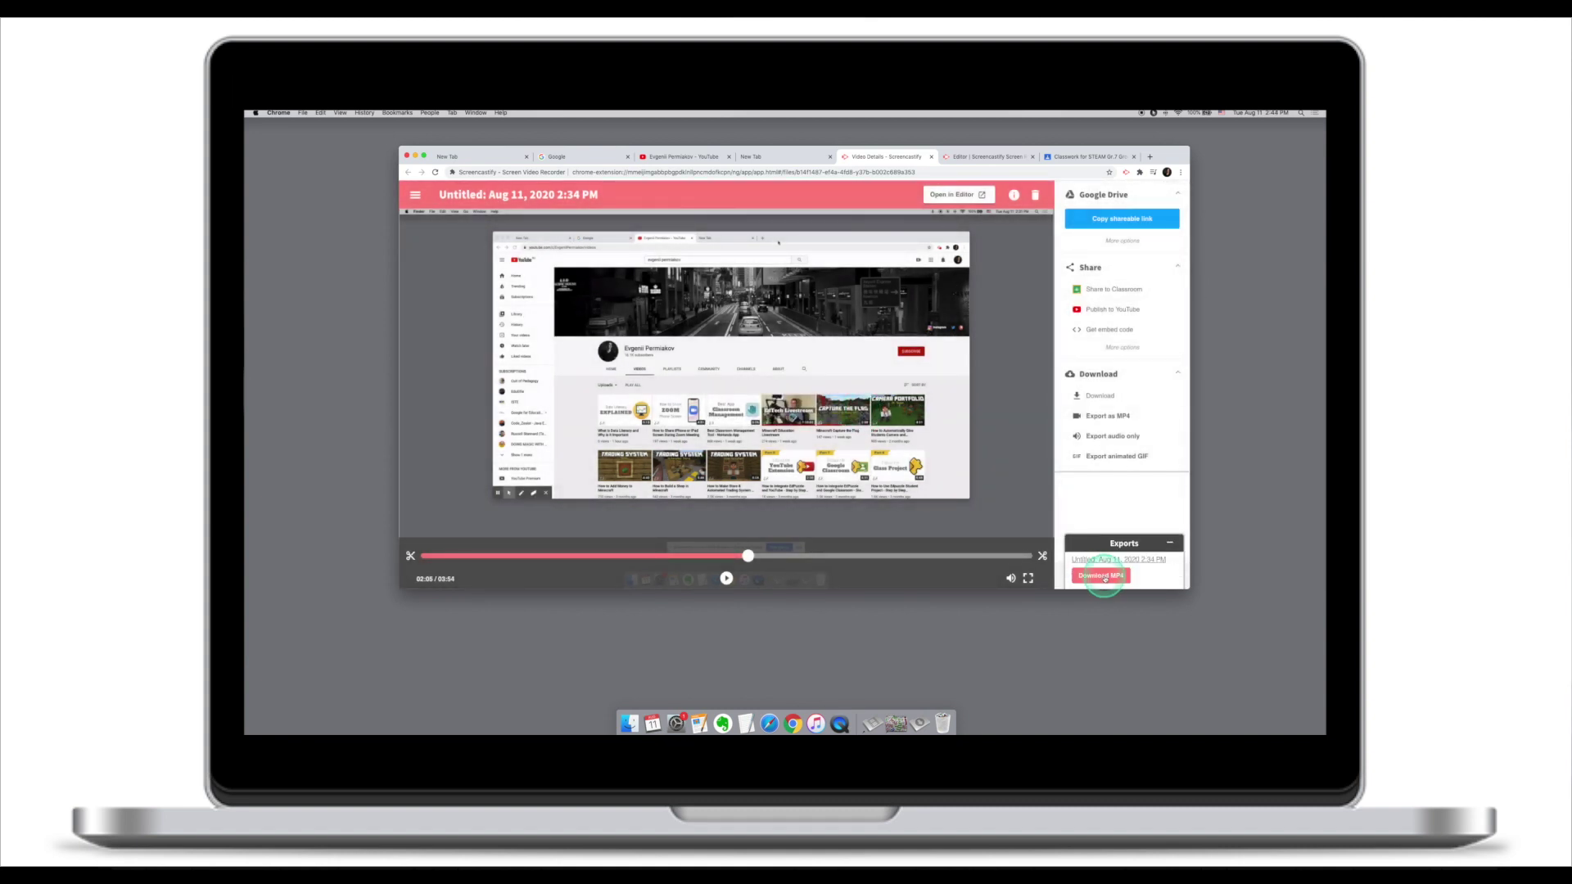
pyautogui.click(1102, 576)
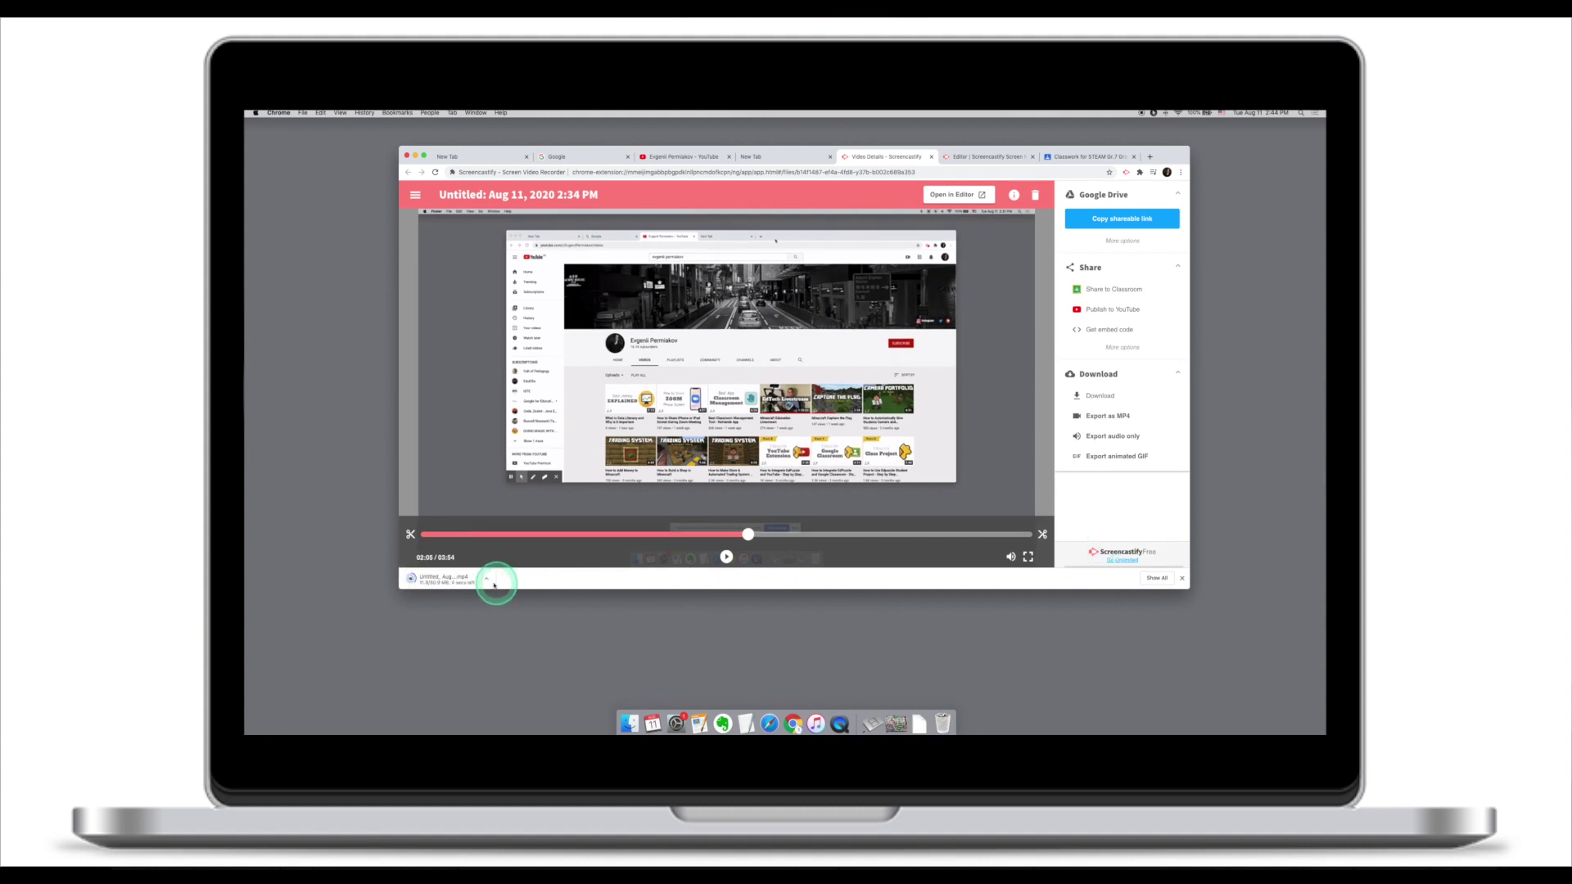
# Open the downloaded MP4 of the Aug 11, 2020 2:34 PM recording from Downloads
pyautogui.doubleClick(624, 334)
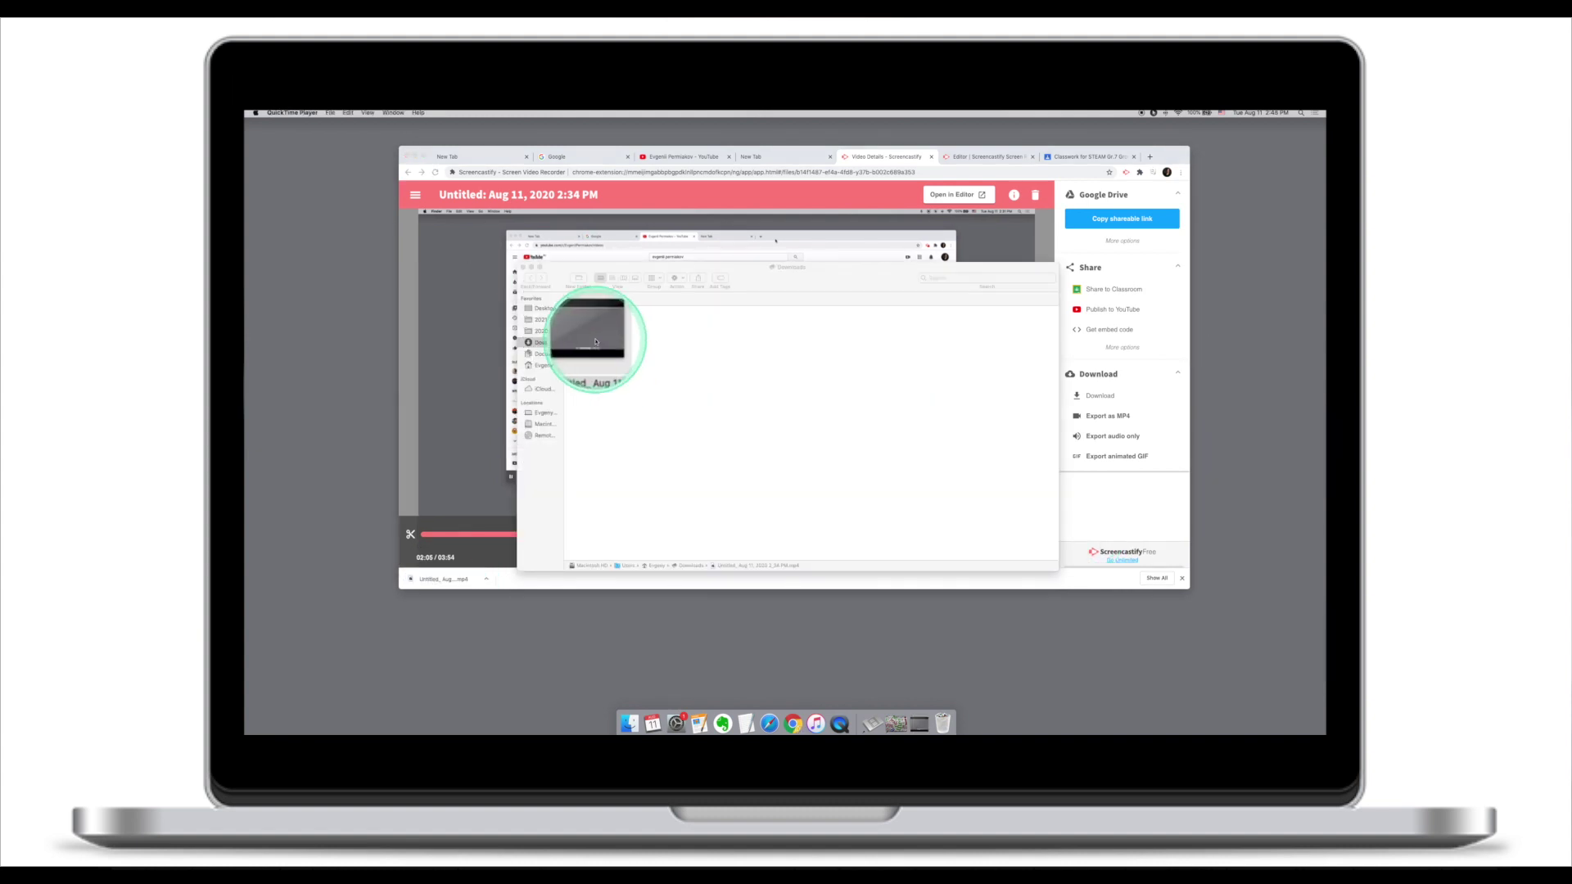